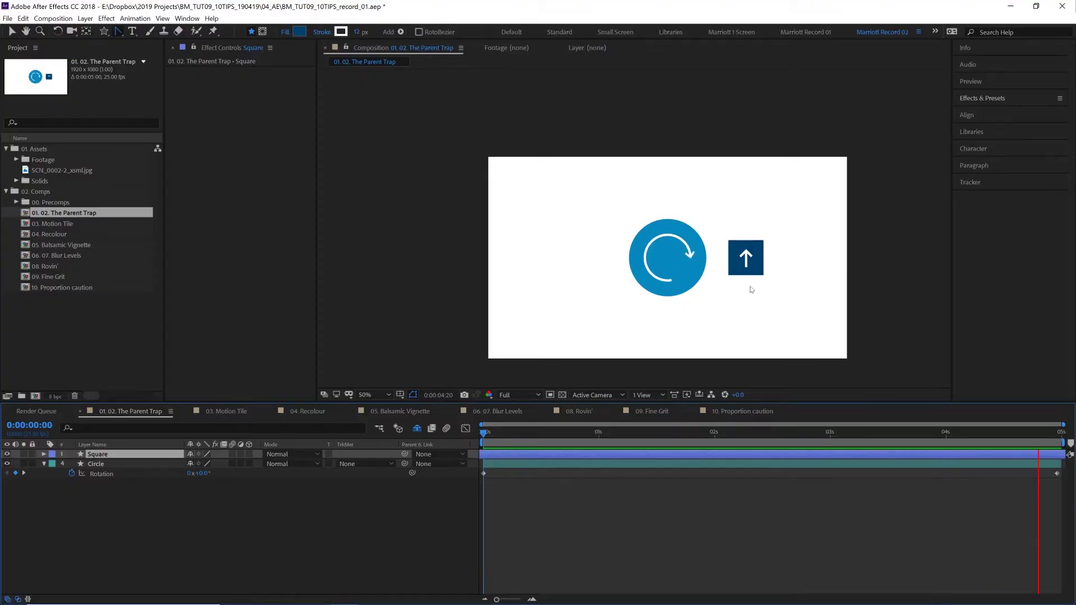
- Parent the Square layer to the Circle layer and preview the square orbiting
key(space)
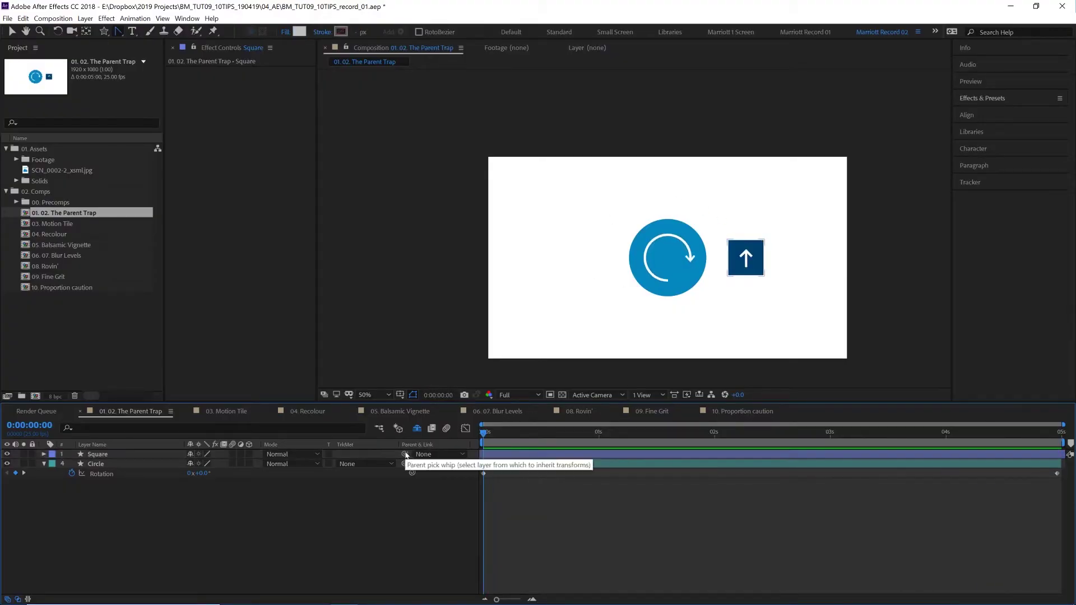
click(160, 454)
drag(405, 455, 70, 470)
key(space)
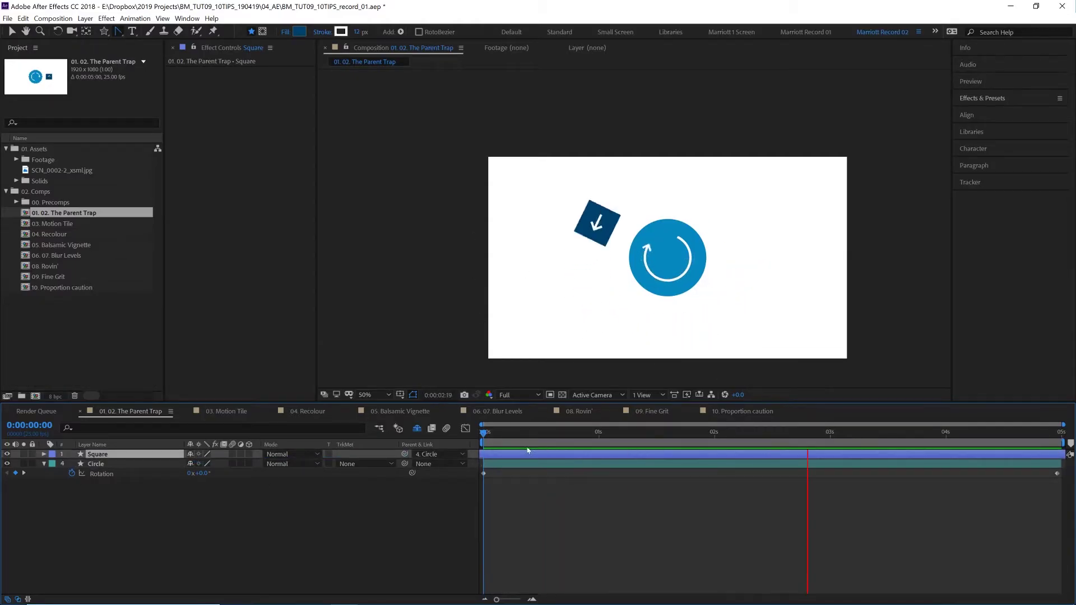
key(space)
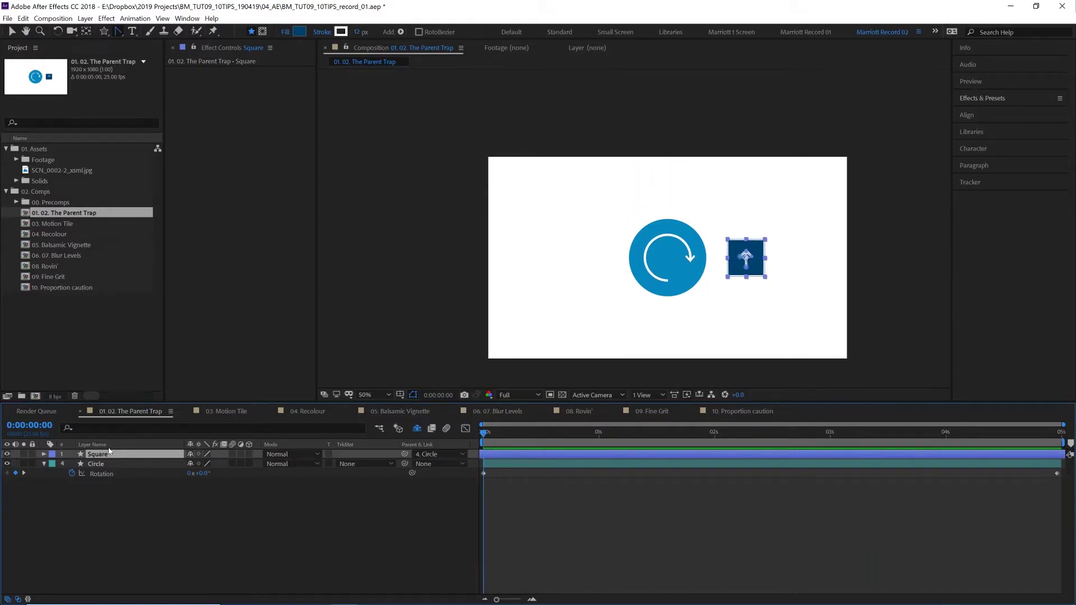
- Link the Square's Rotation to the Circle's Rotation with an expression
shift+click(98, 464)
key(r)
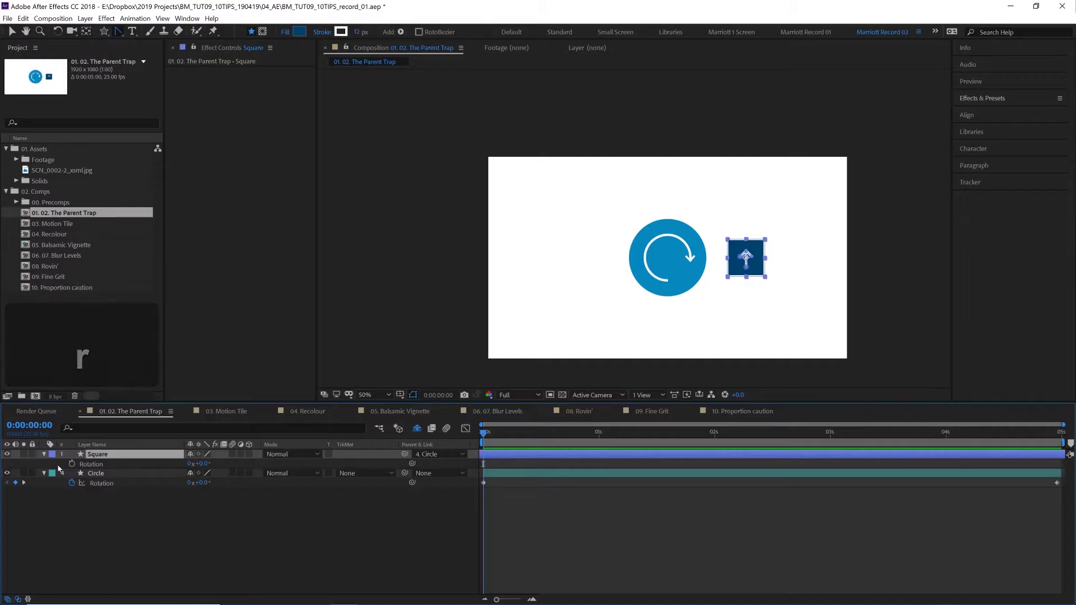
alt+click(72, 465)
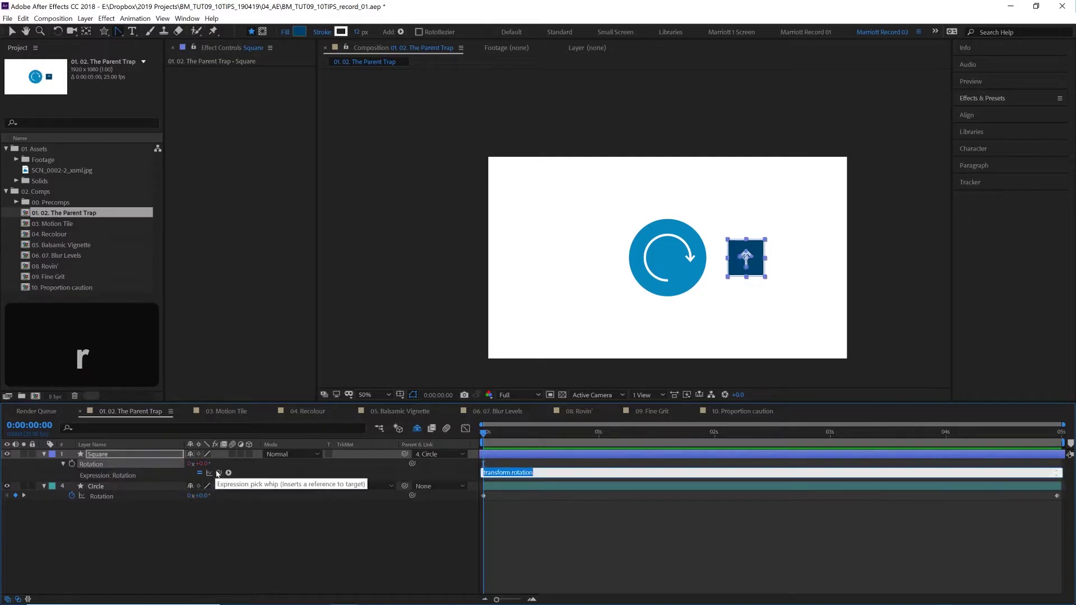
drag(218, 474, 130, 498)
key(space)
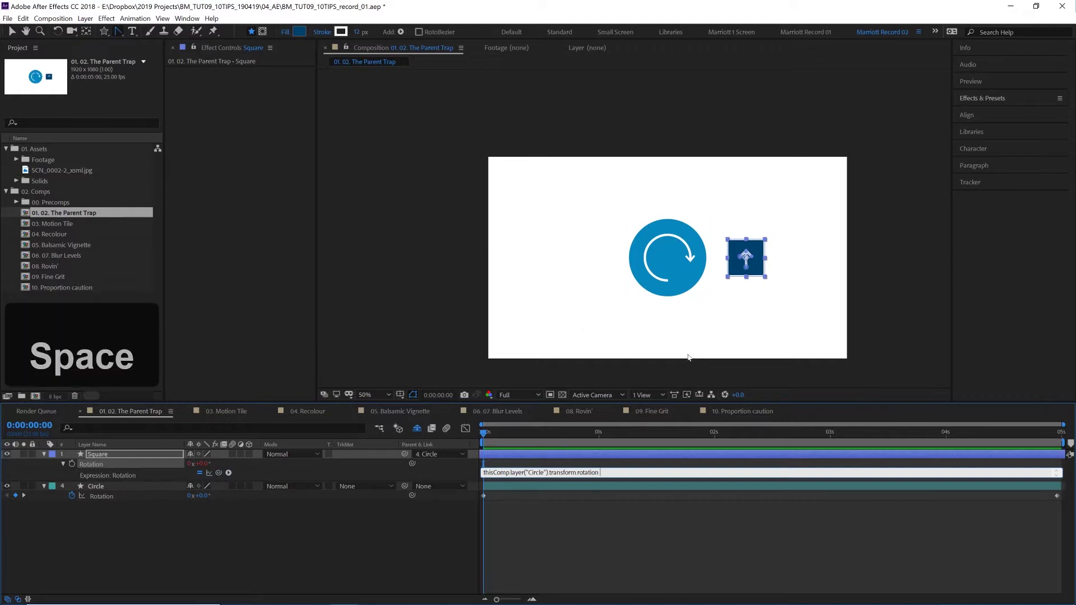
- Preview the linked rotation and place the cursor at the end of the Square's expression
click(454, 435)
key(space)
key(space)
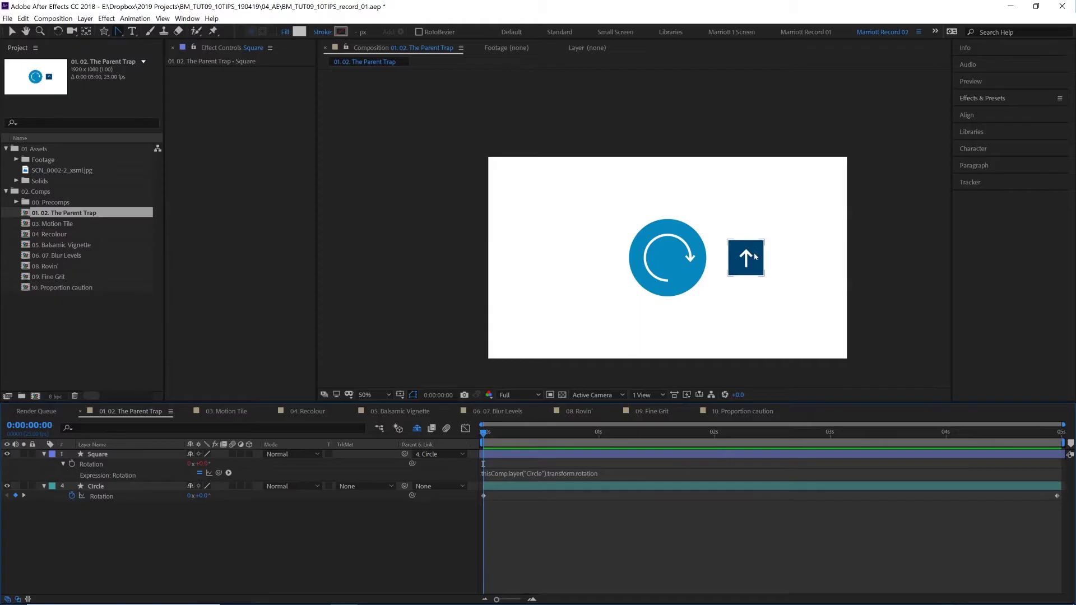
key(space)
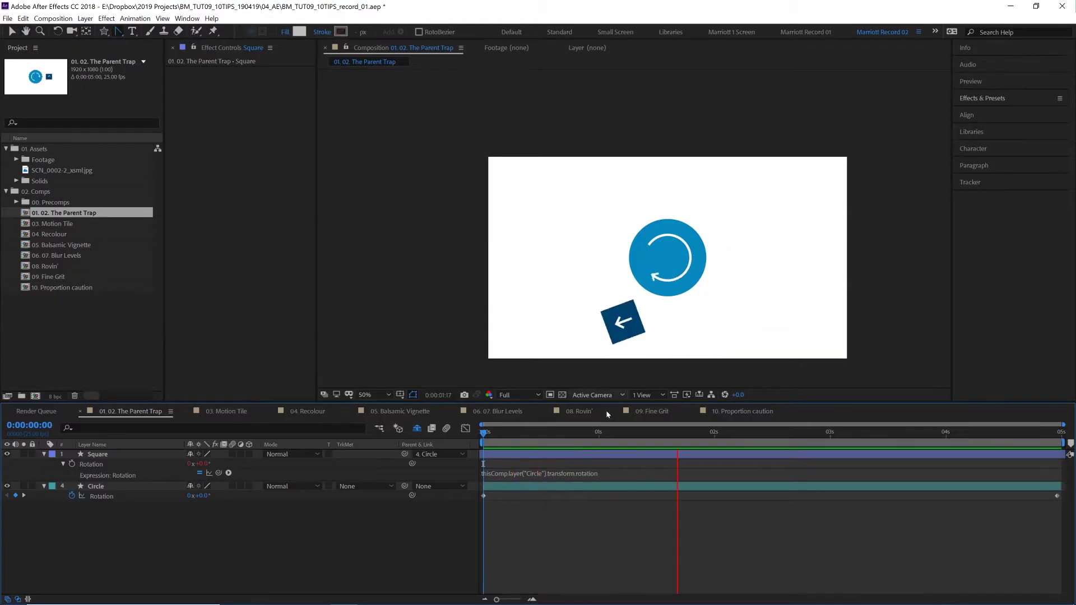
key(space)
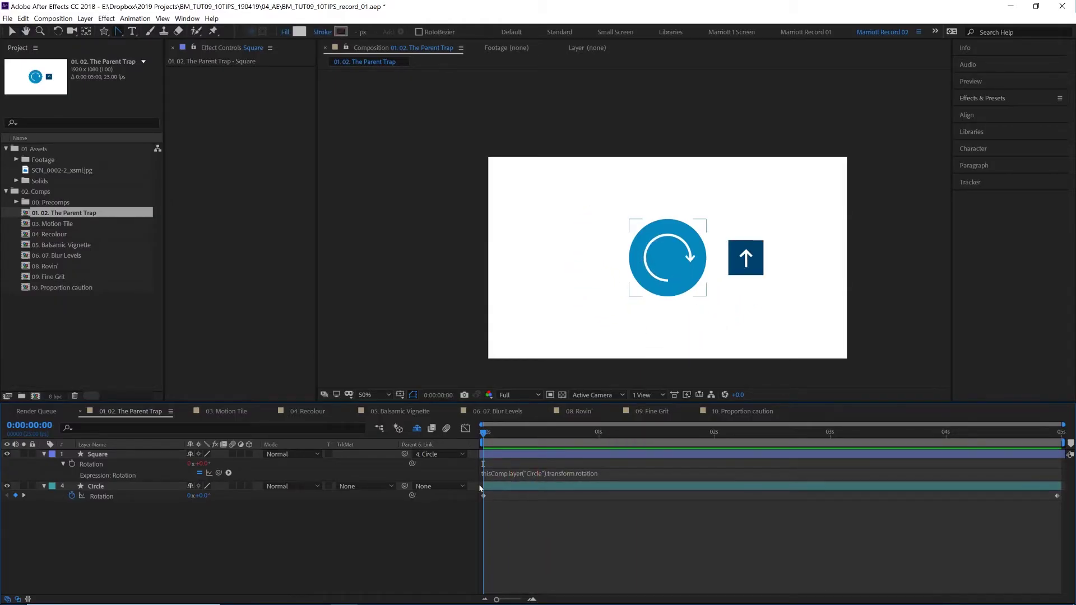
click(110, 496)
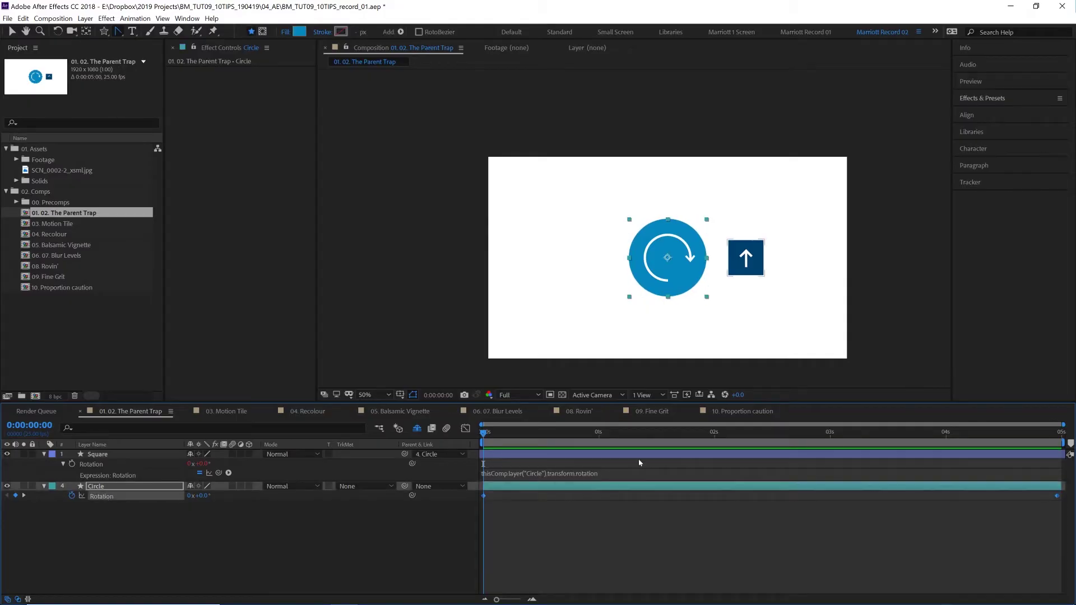
click(605, 472)
click(605, 471)
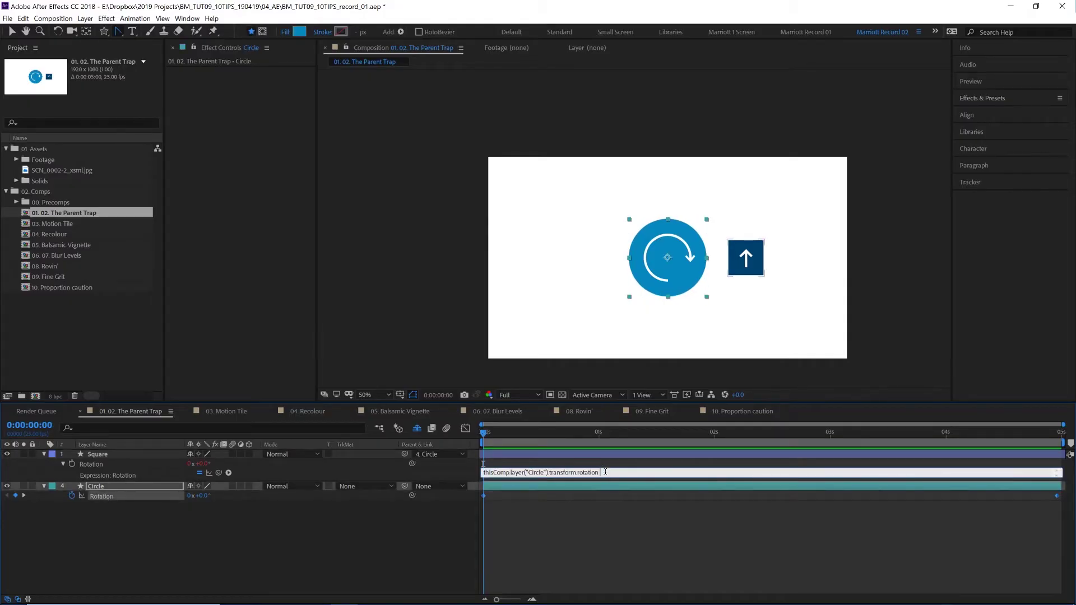
text(*)
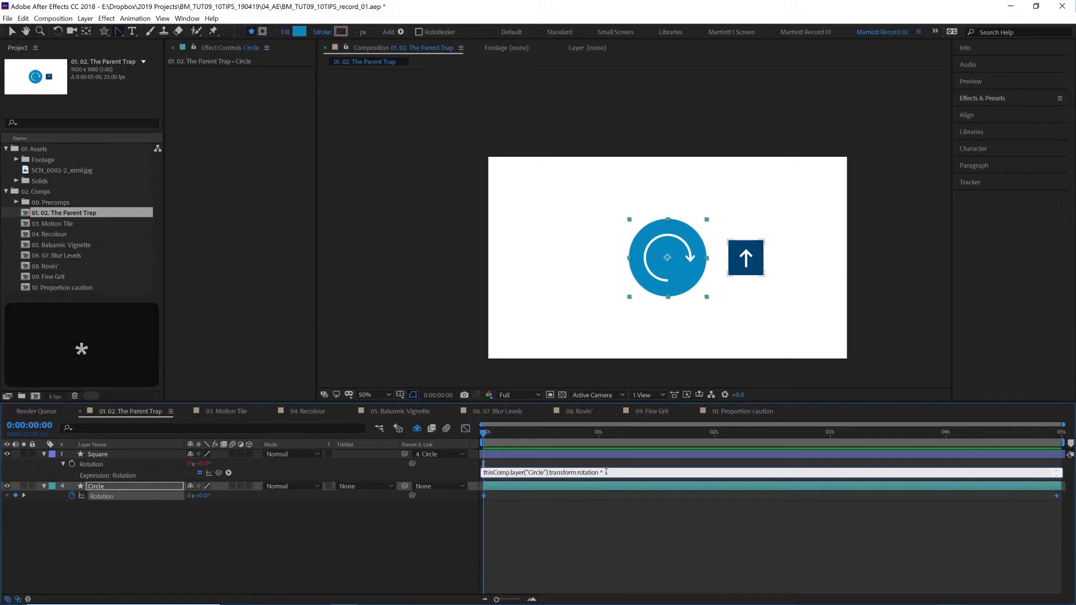
text(-1)
- Commit the -1 expression, preview it, and keyframe the Square's Rotation
click(544, 400)
key(space)
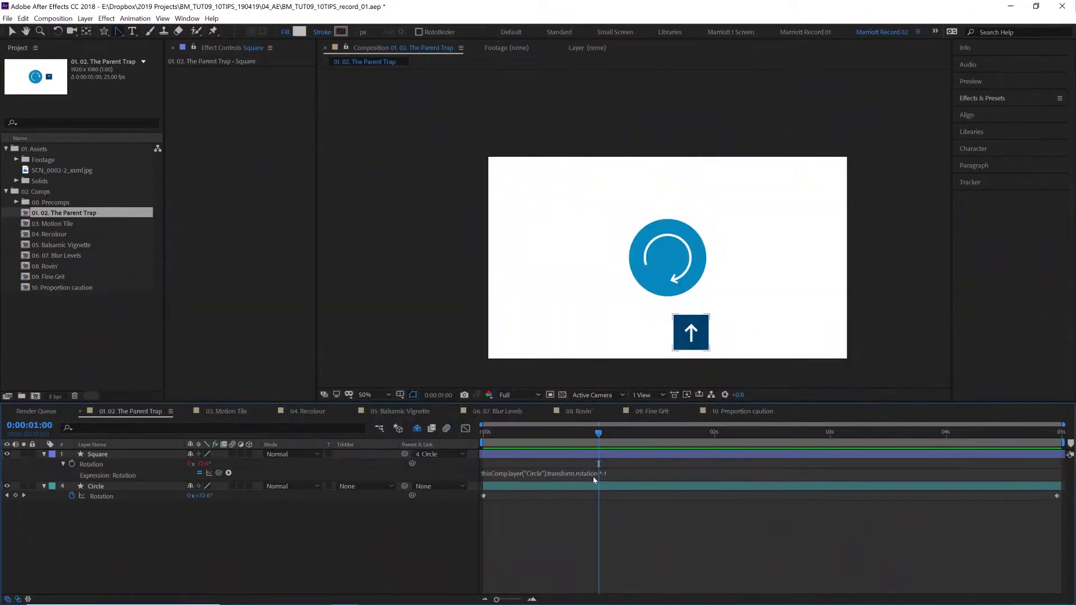
click(72, 466)
key(space)
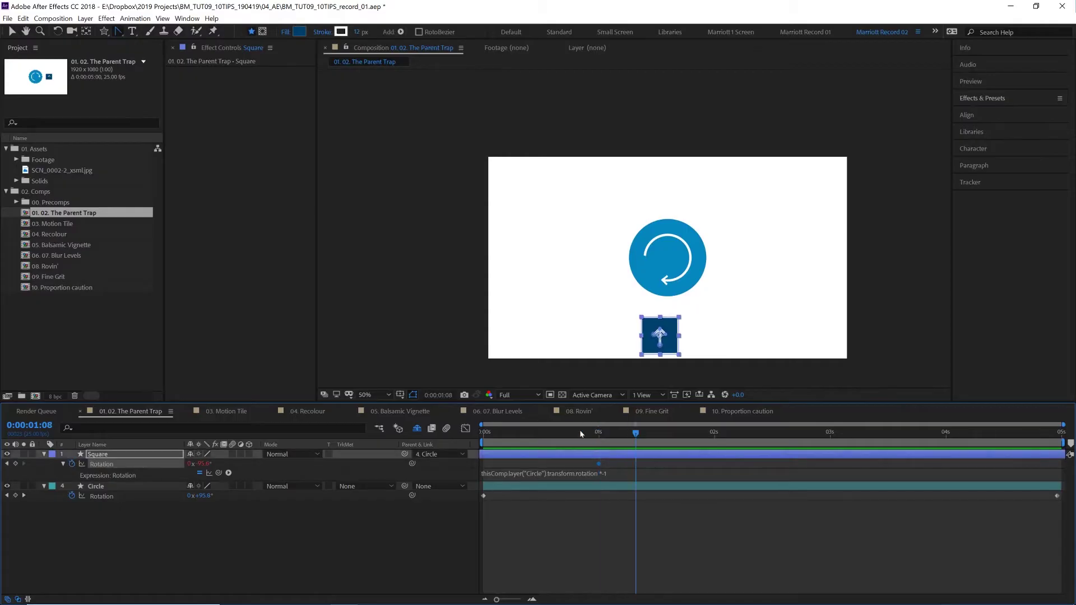
key(alt+shift+r)
- Append +value to the expression, set Square rotation to 1x+124.2°, and preview from the start
click(612, 471)
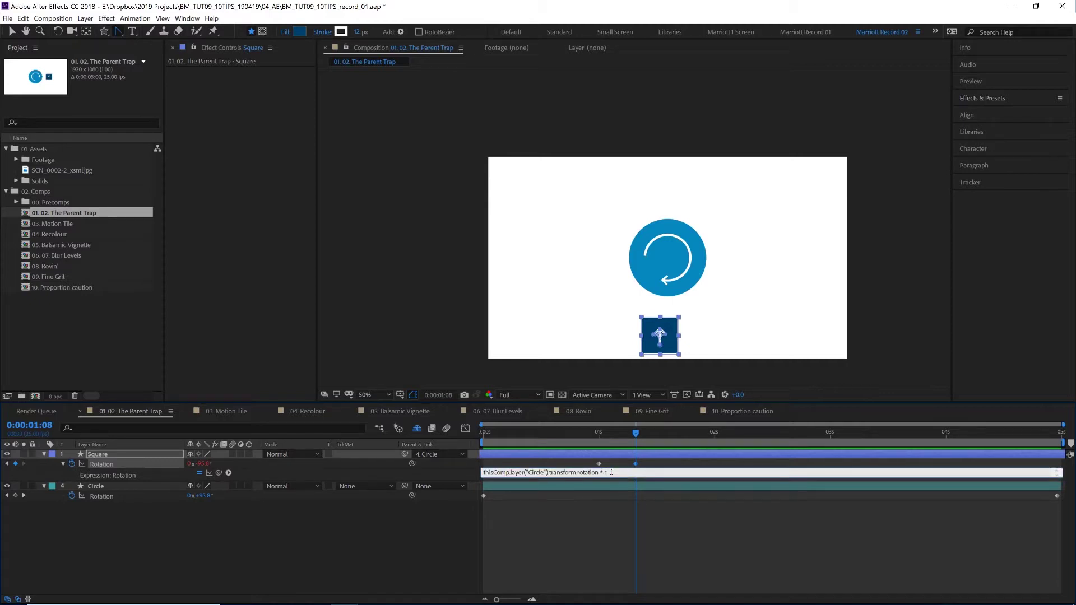
text(+value)
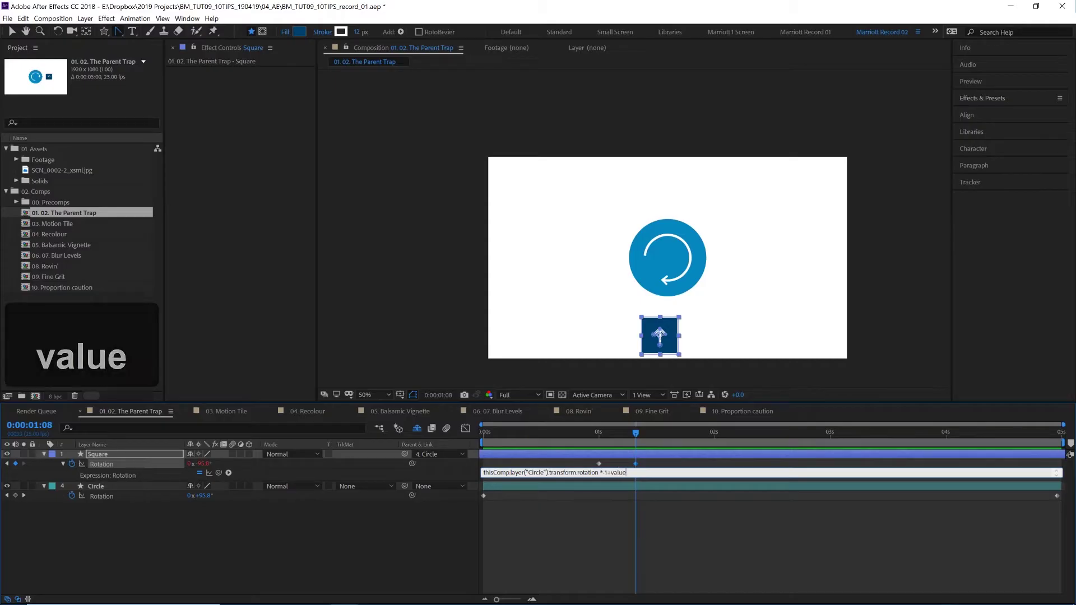
key(KP_Enter)
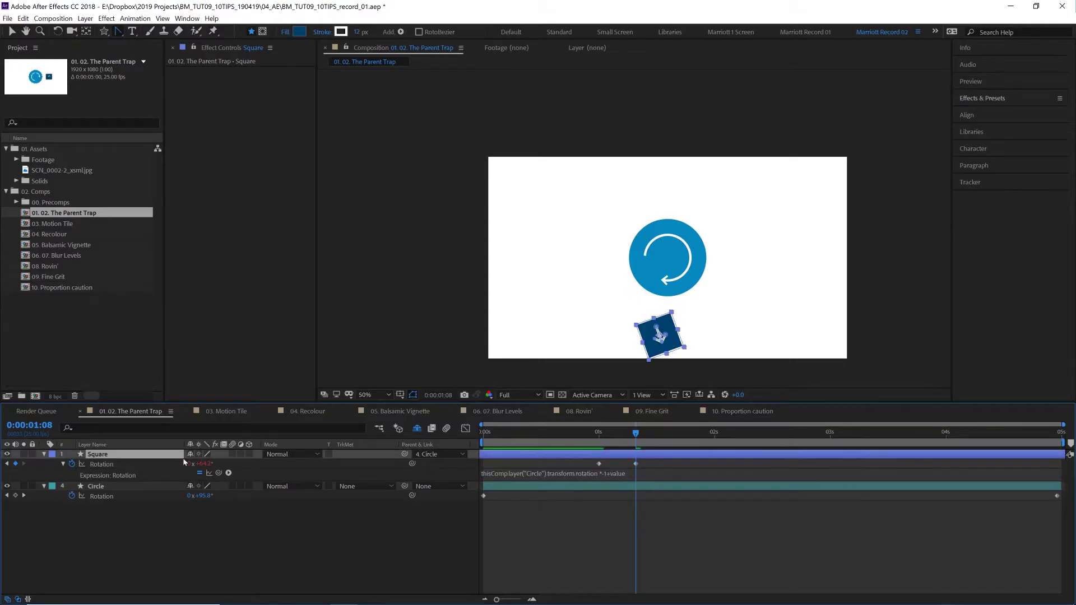
drag(184, 463, 208, 468)
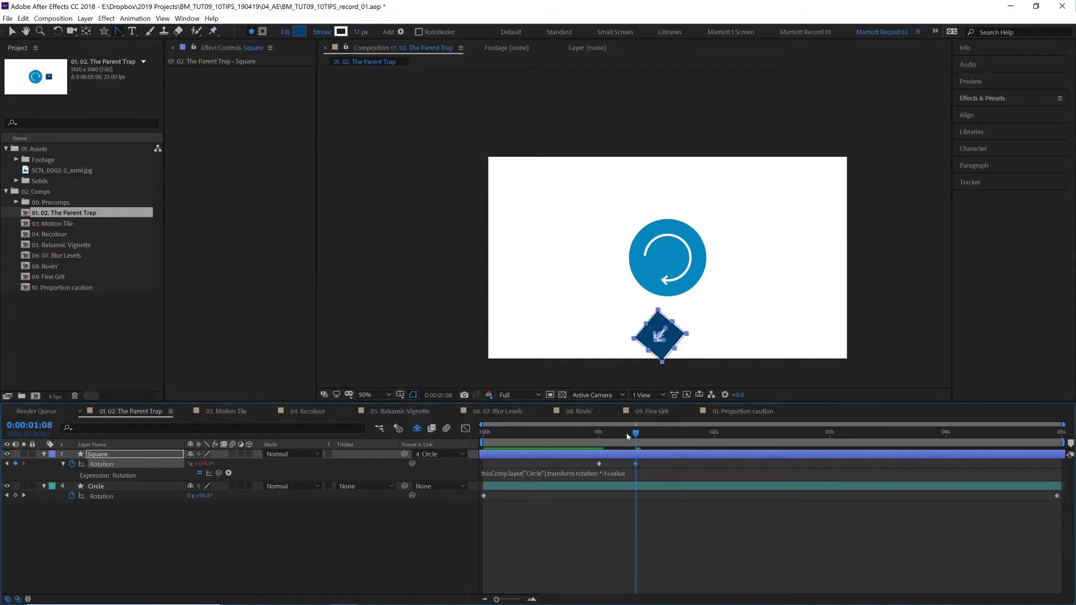
key(Home)
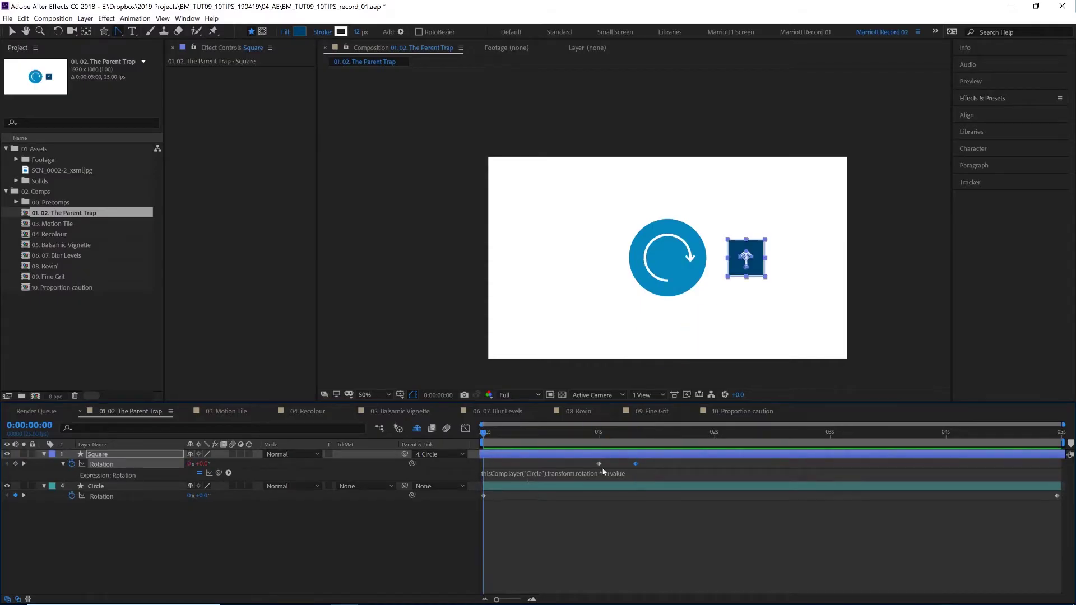
key(space)
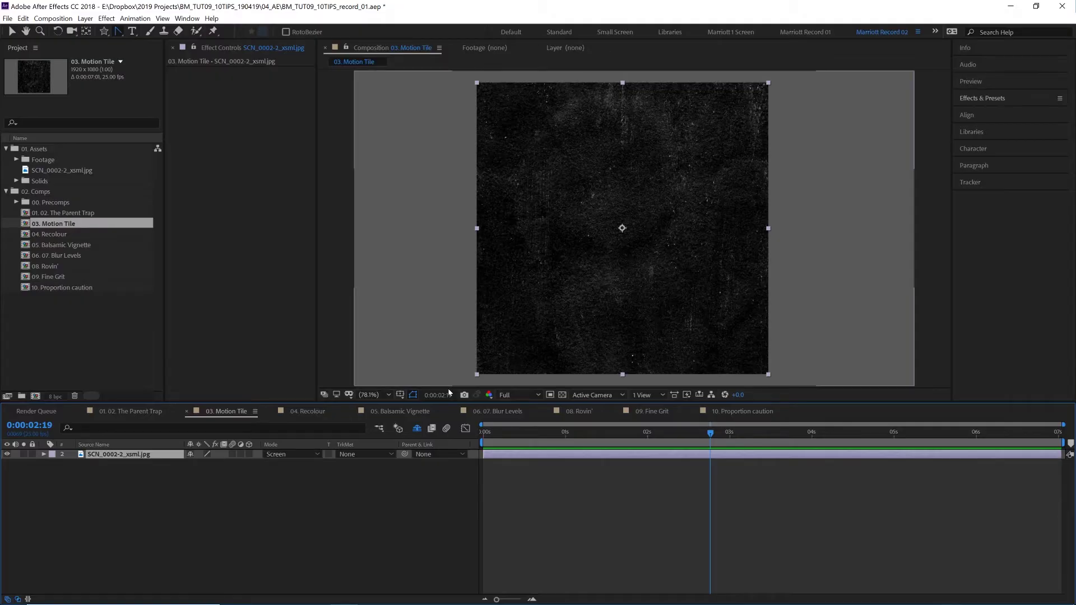
- Apply Motion Tile to the texture with mirrored edges and output width about 630
click(977, 99)
click(978, 99)
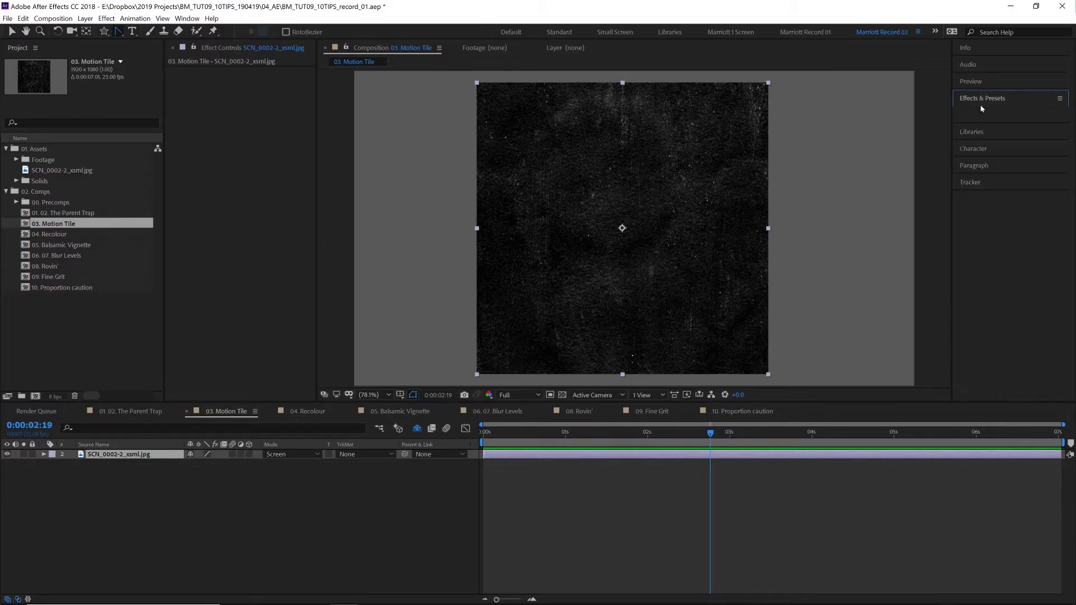
click(978, 99)
text(motio)
drag(998, 181, 709, 121)
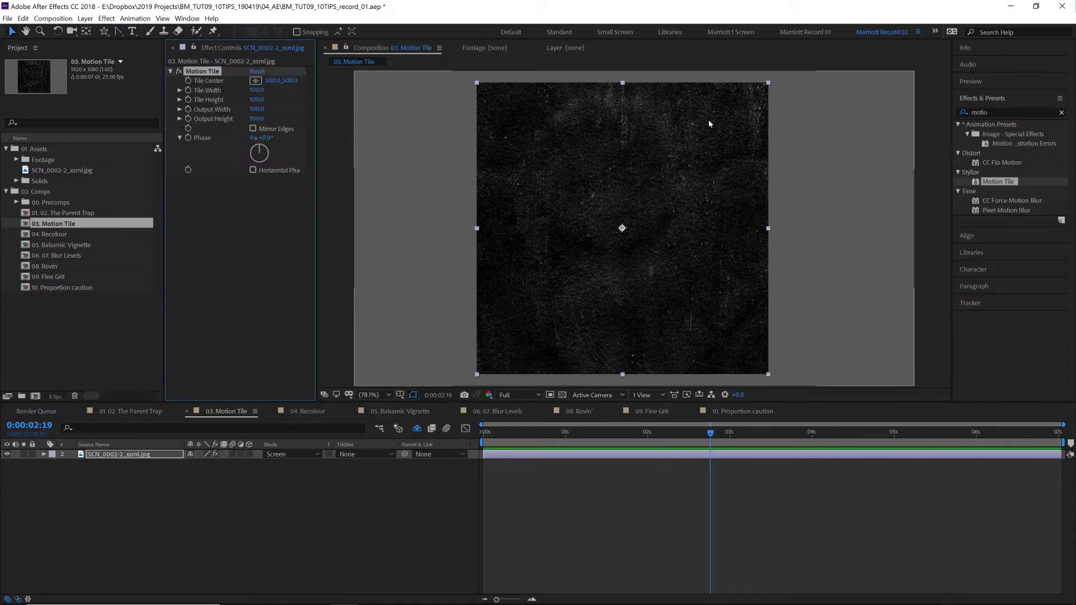
click(252, 128)
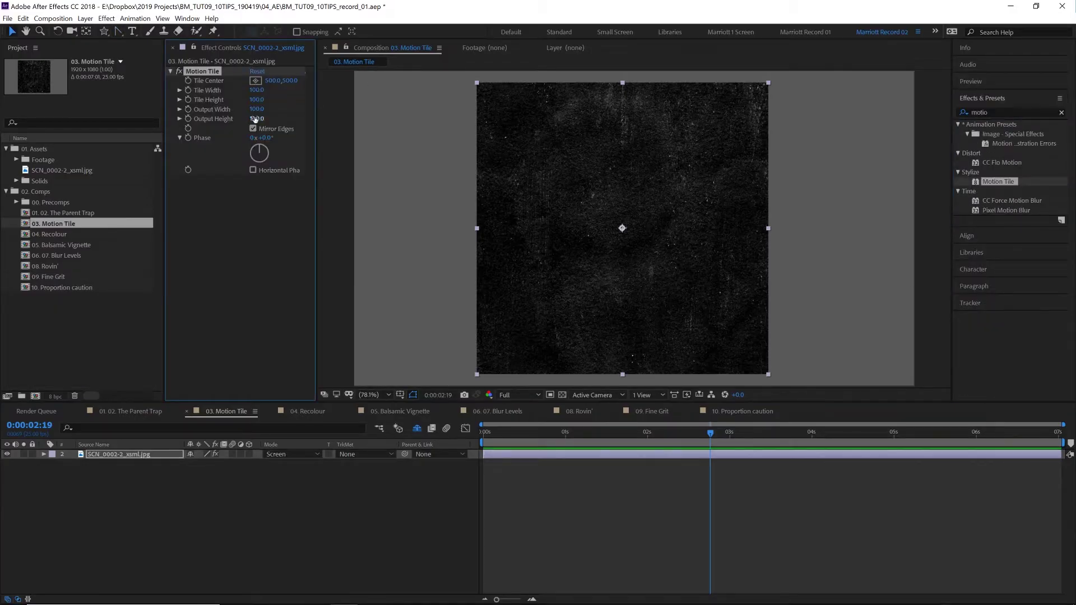
drag(255, 119, 271, 109)
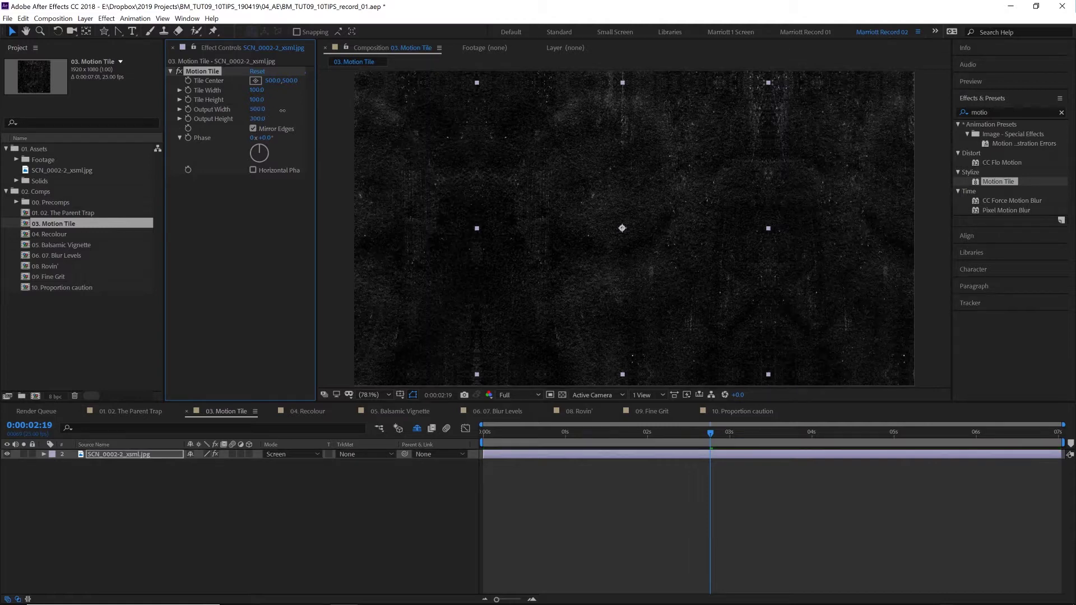
click(600, 484)
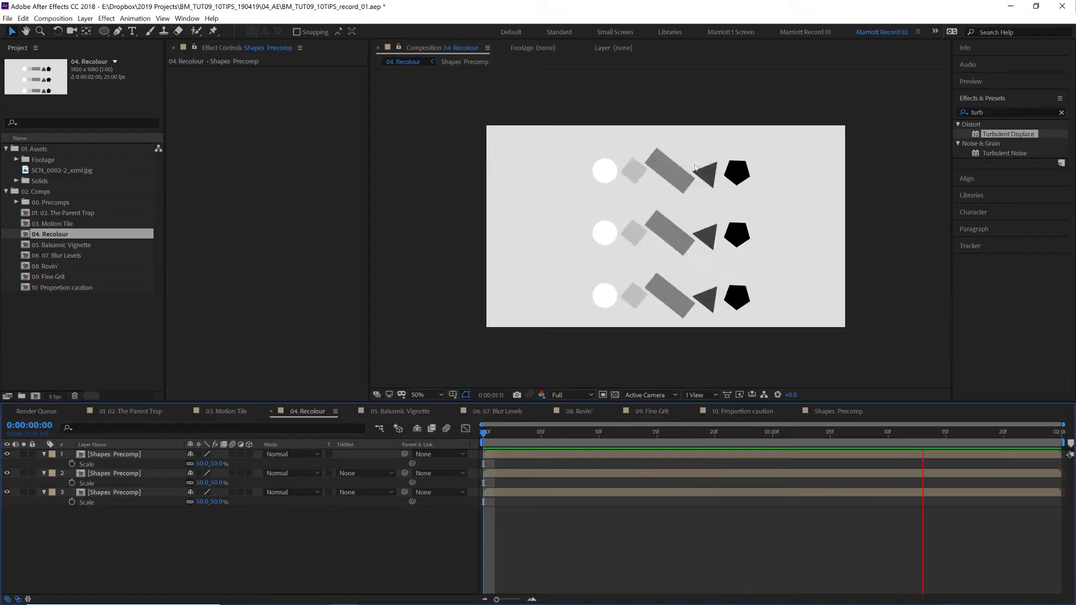
- Open Shapes Precomp and inspect the Circle, Square, Rectangle, Triangle and Pentagon layers' colours
key(space)
click(491, 456)
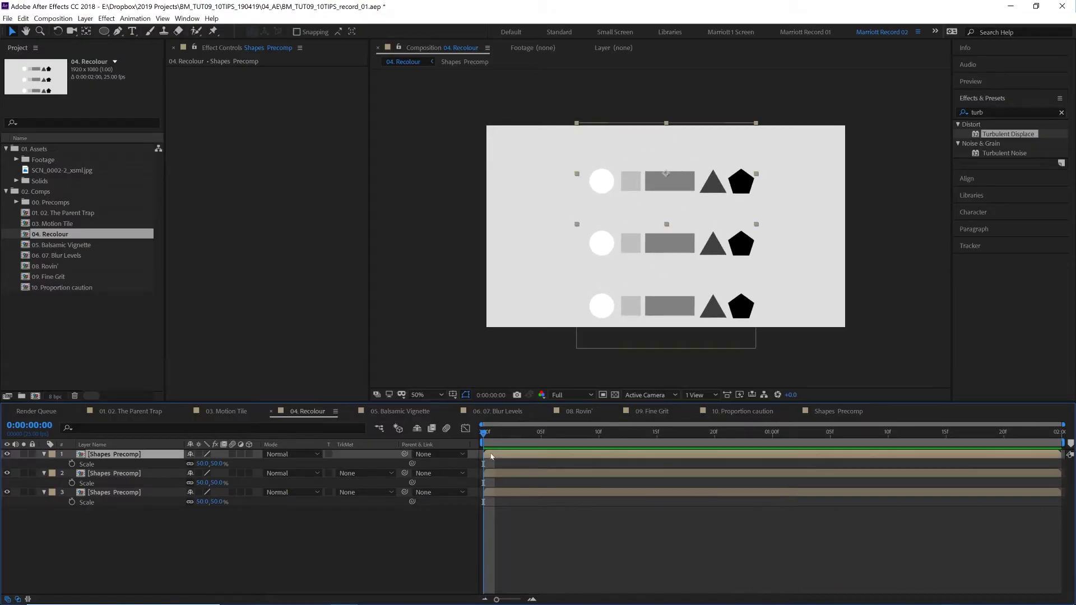
double_click(491, 456)
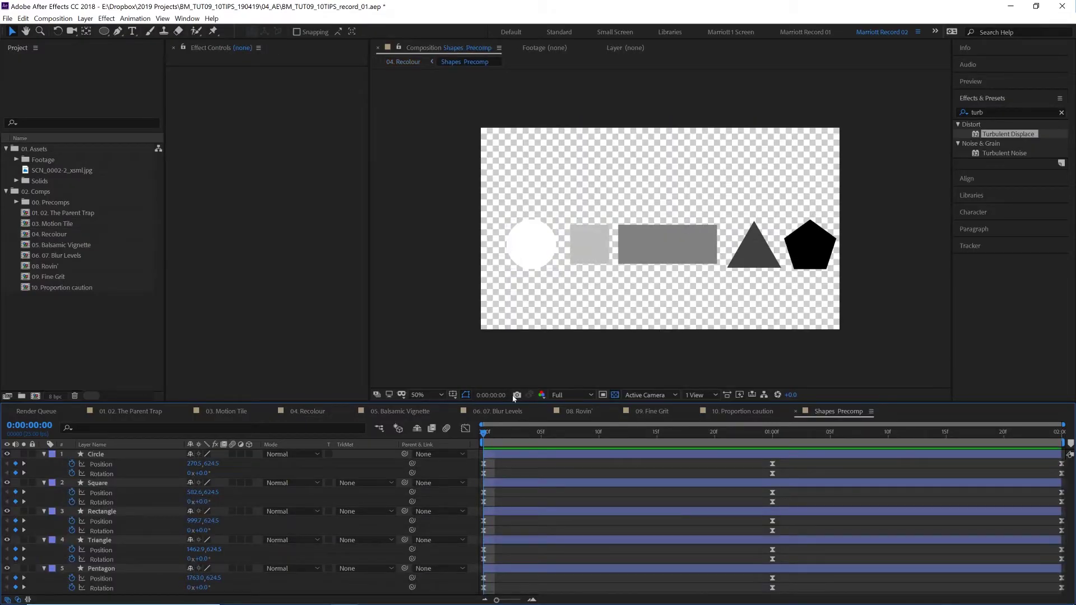
click(503, 456)
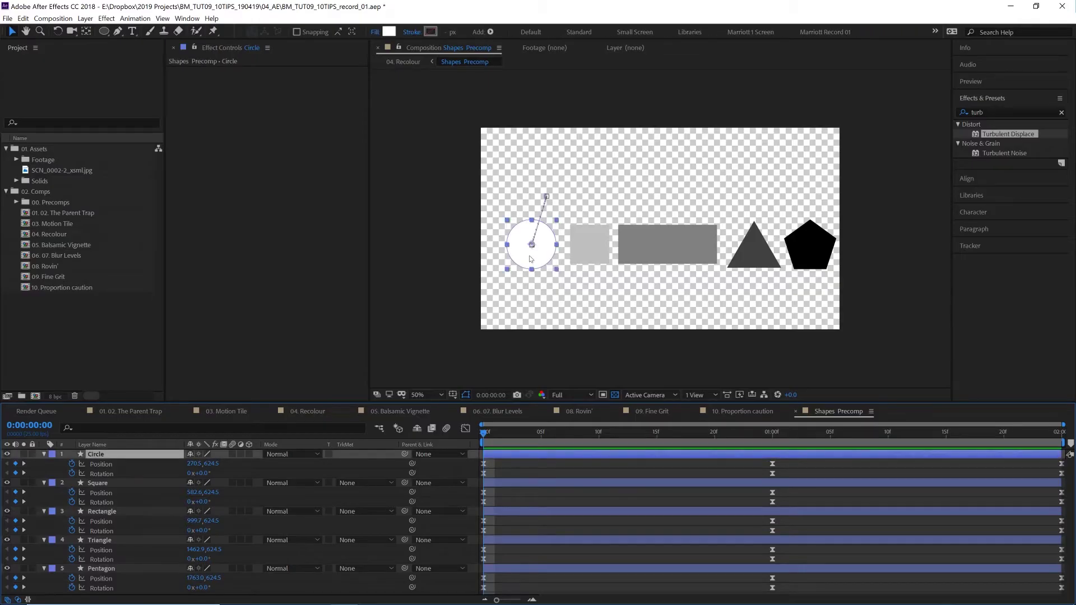
click(585, 259)
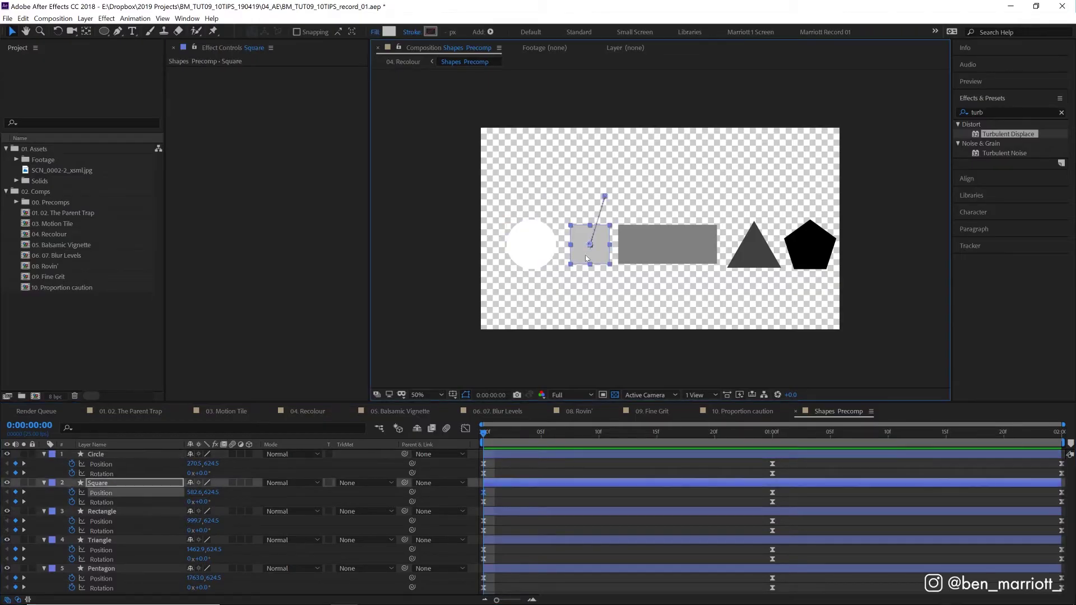
click(634, 254)
click(753, 256)
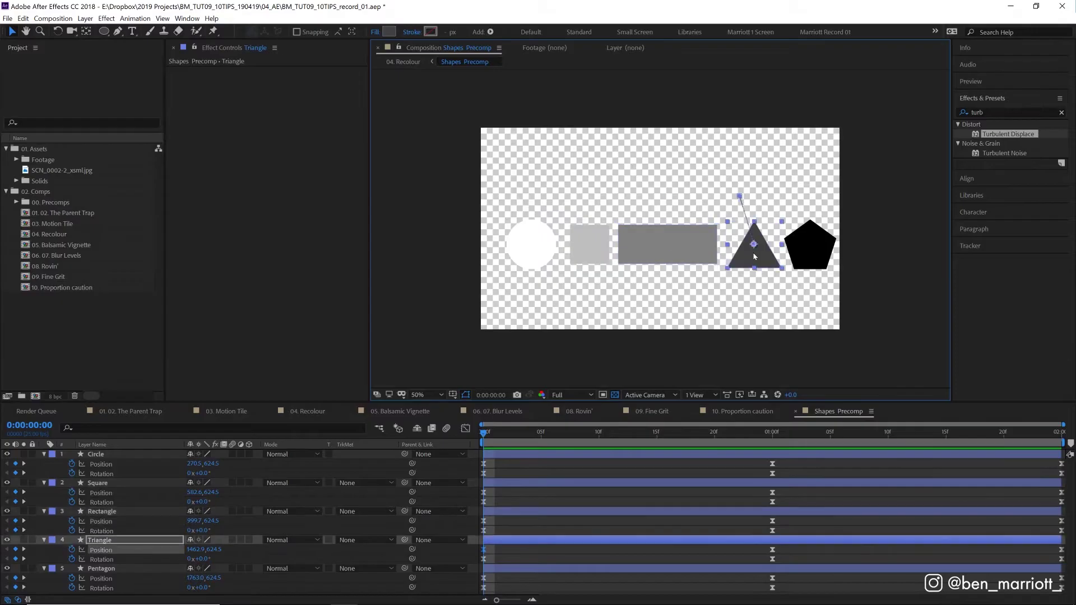
click(799, 254)
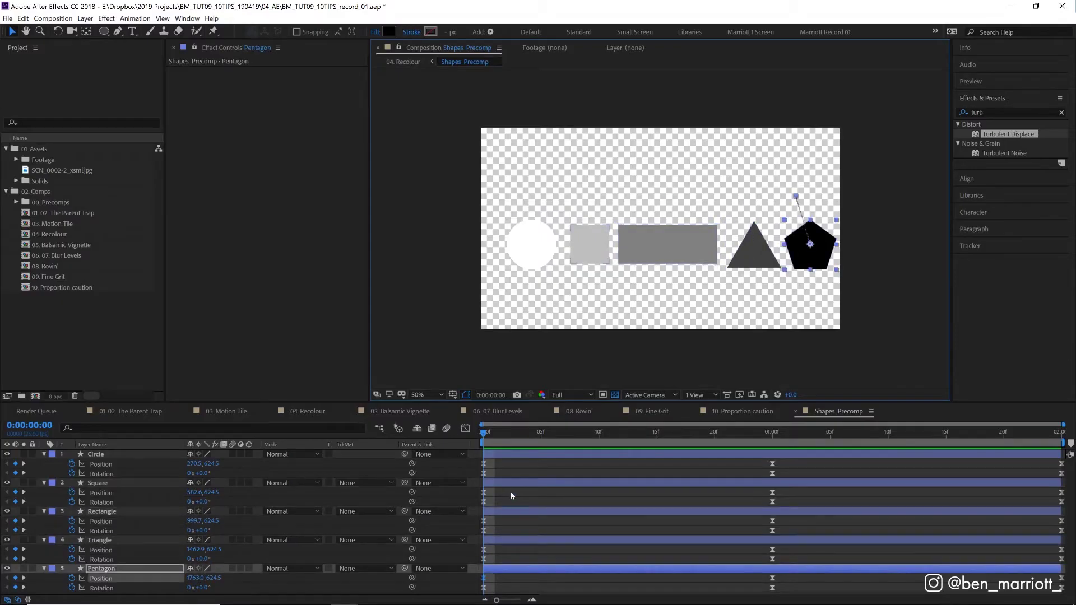
key(ctrl+Up)
click(392, 32)
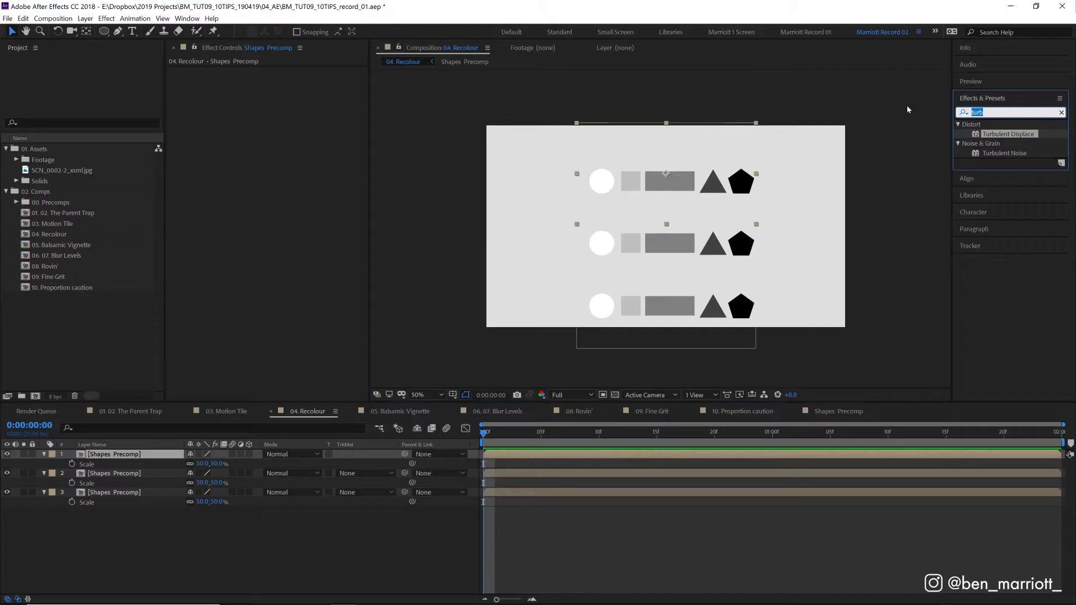
text(cc ton)
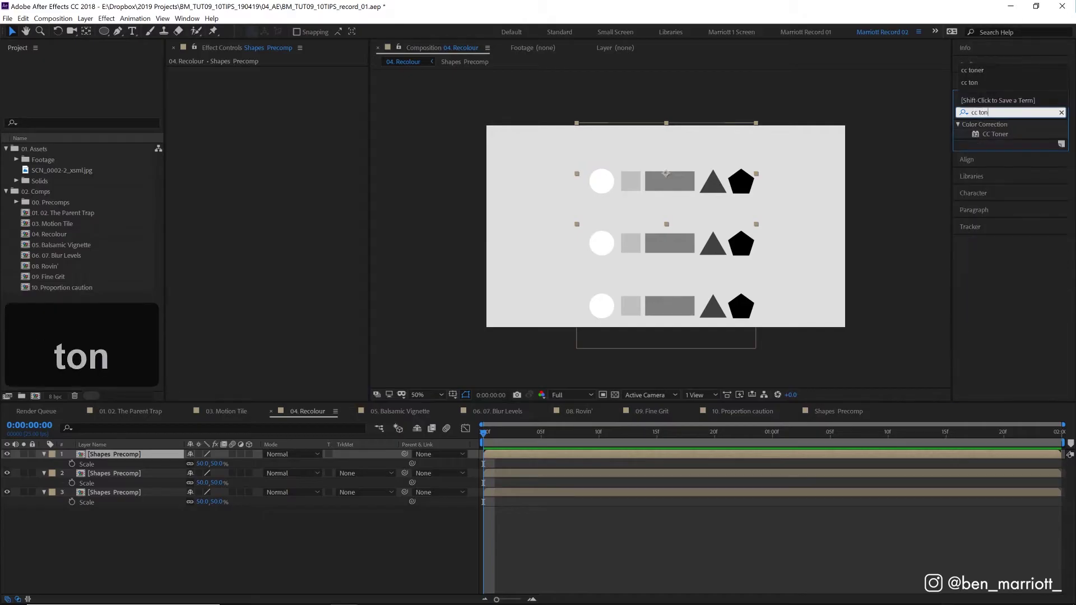
- Apply CC Toner to the top shapes layer with Pentone tones and blue Highlights
drag(1022, 135, 286, 159)
click(327, 78)
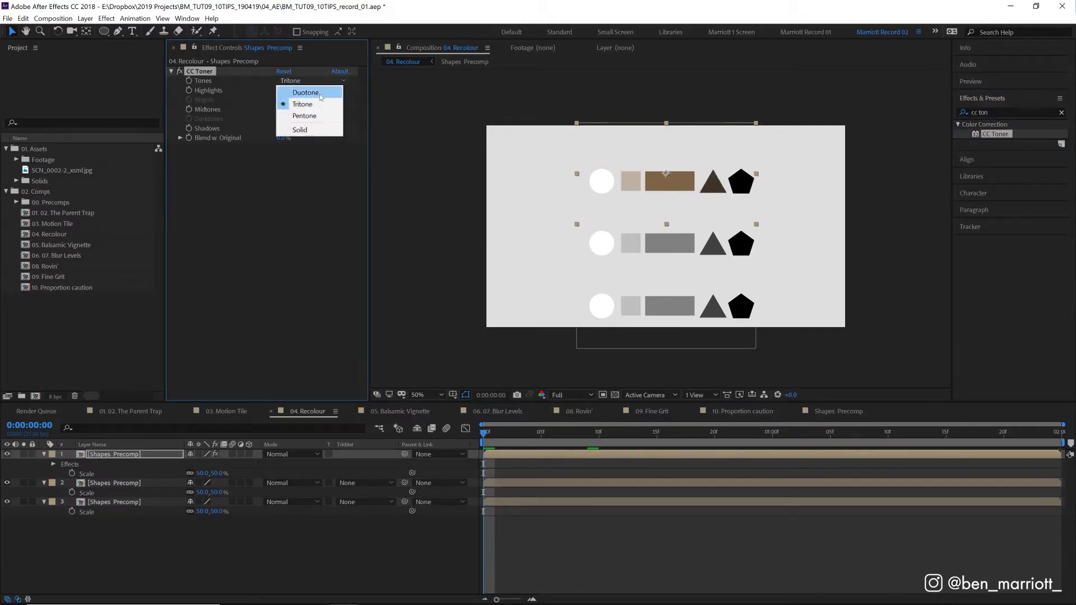
click(323, 114)
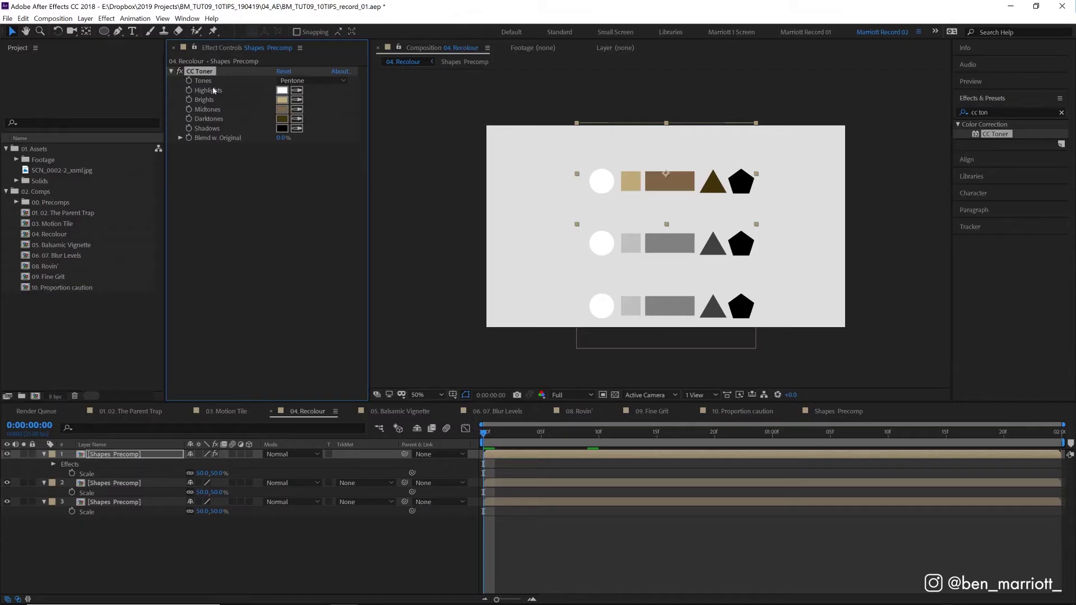
click(282, 90)
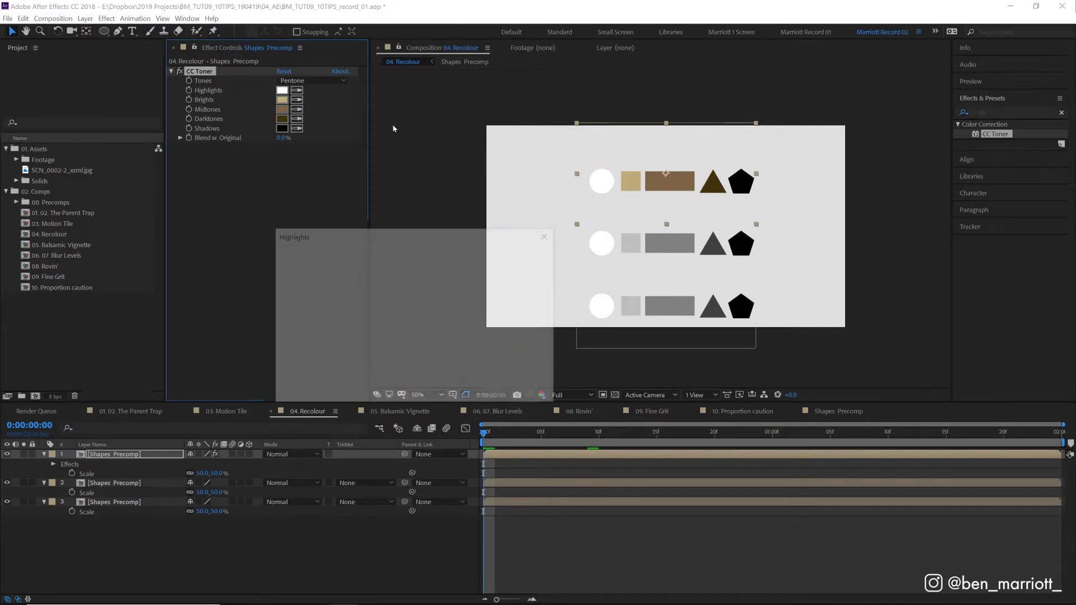
click(438, 301)
drag(384, 320, 534, 257)
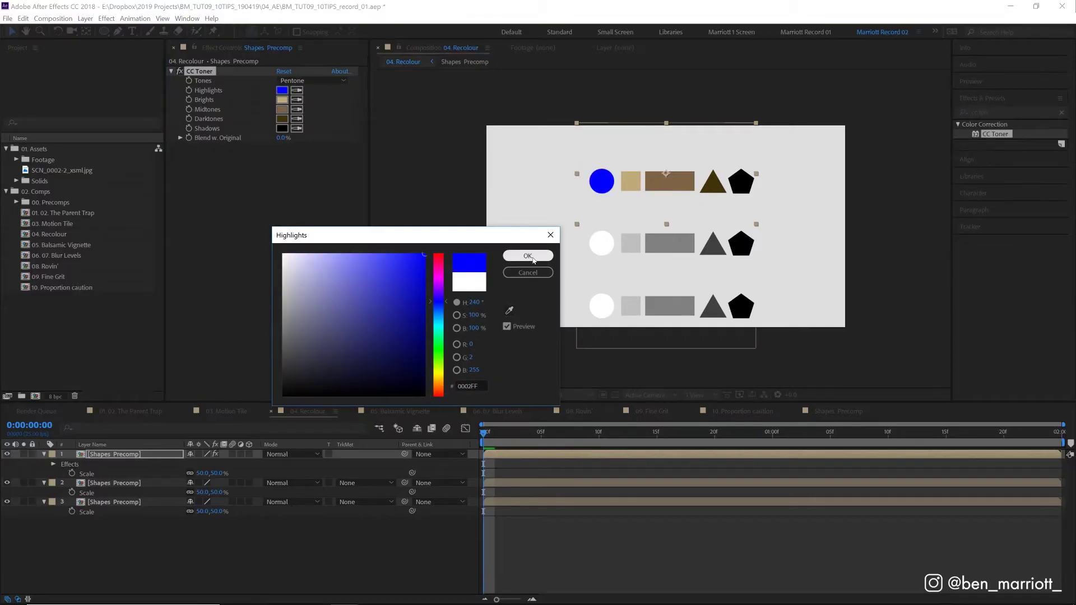
click(530, 257)
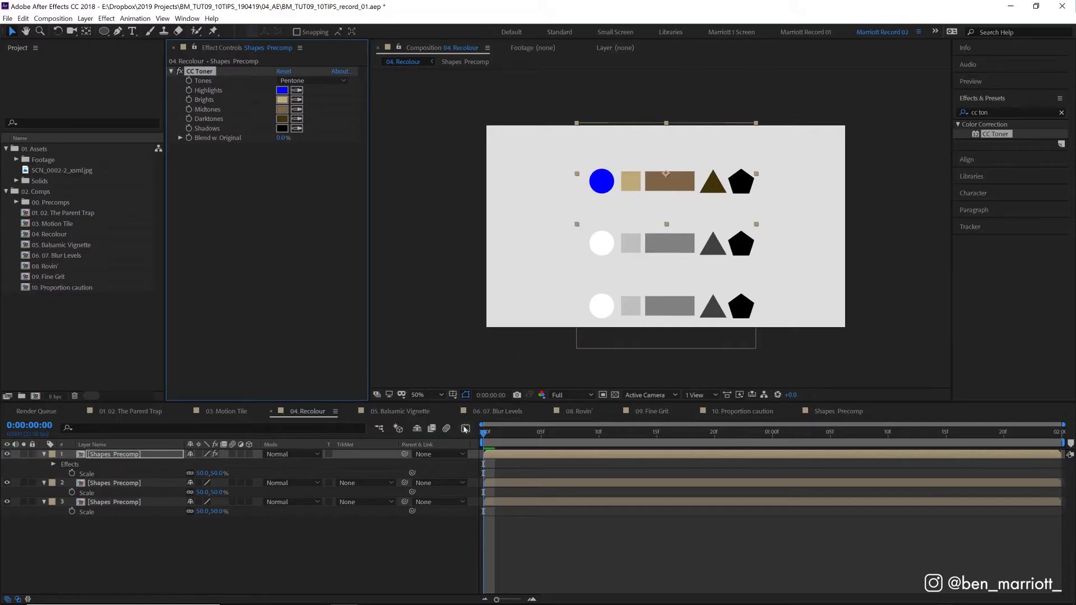
- Paste CC Toner onto layer 2, eyedropping blue Midtones and tan Darktones, then preview
click(522, 486)
key(ctrl+v)
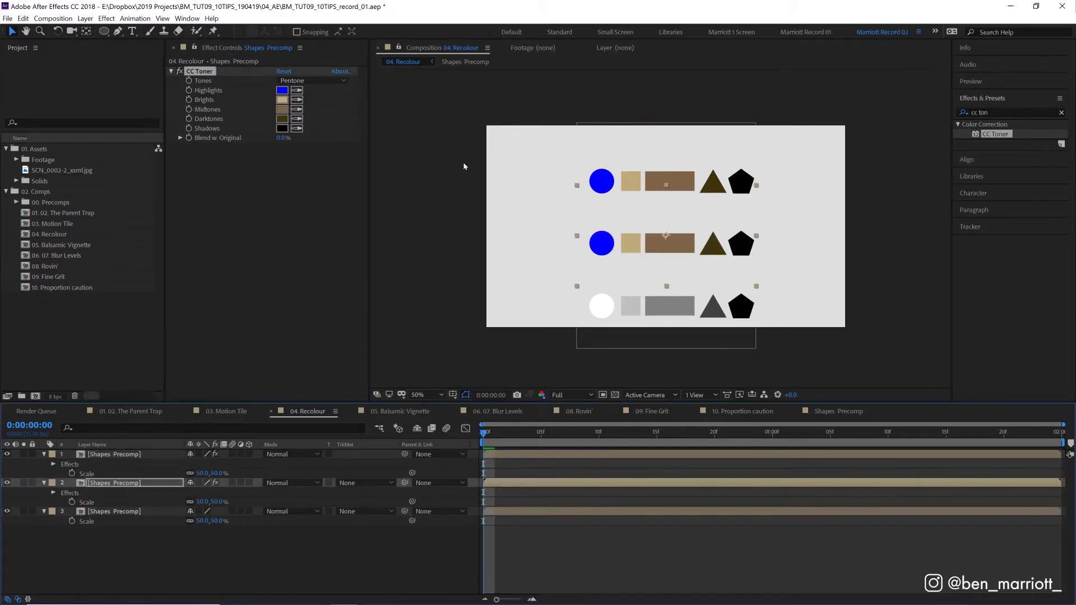
click(297, 109)
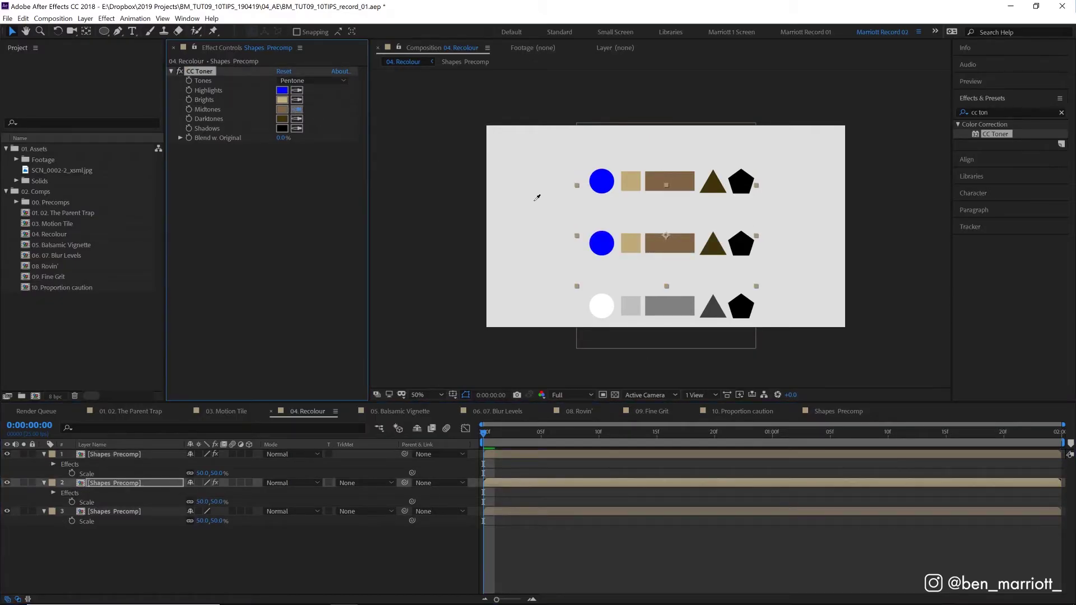
click(605, 181)
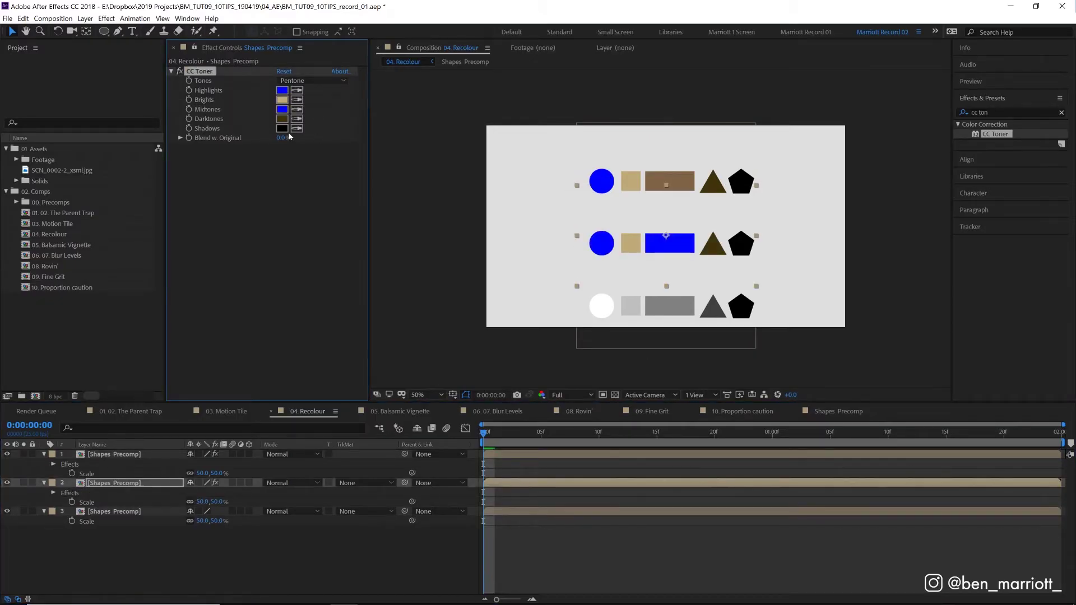
click(637, 174)
key(space)
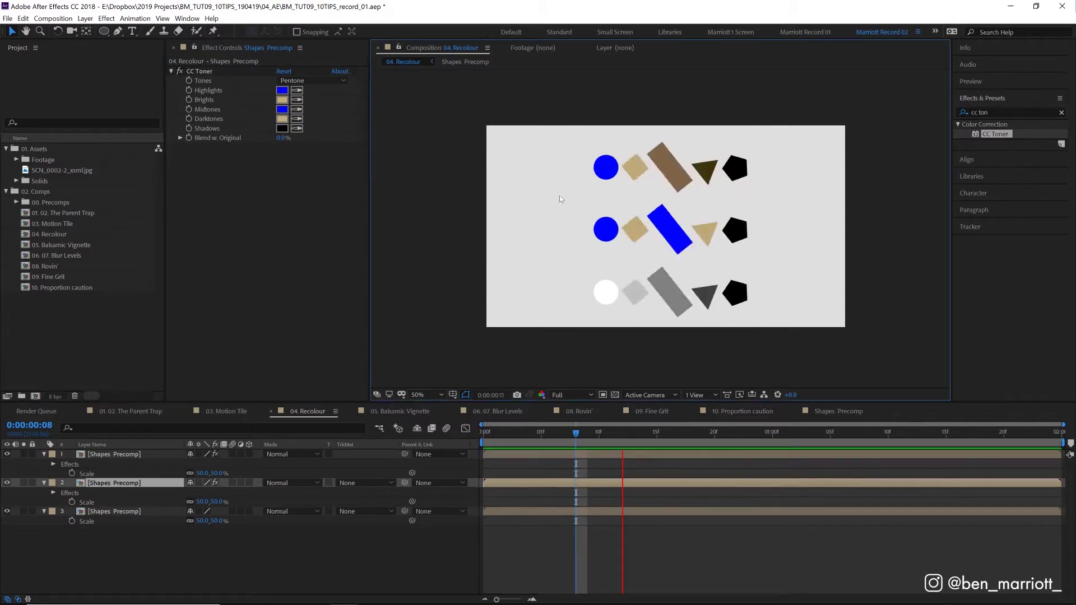
key(space)
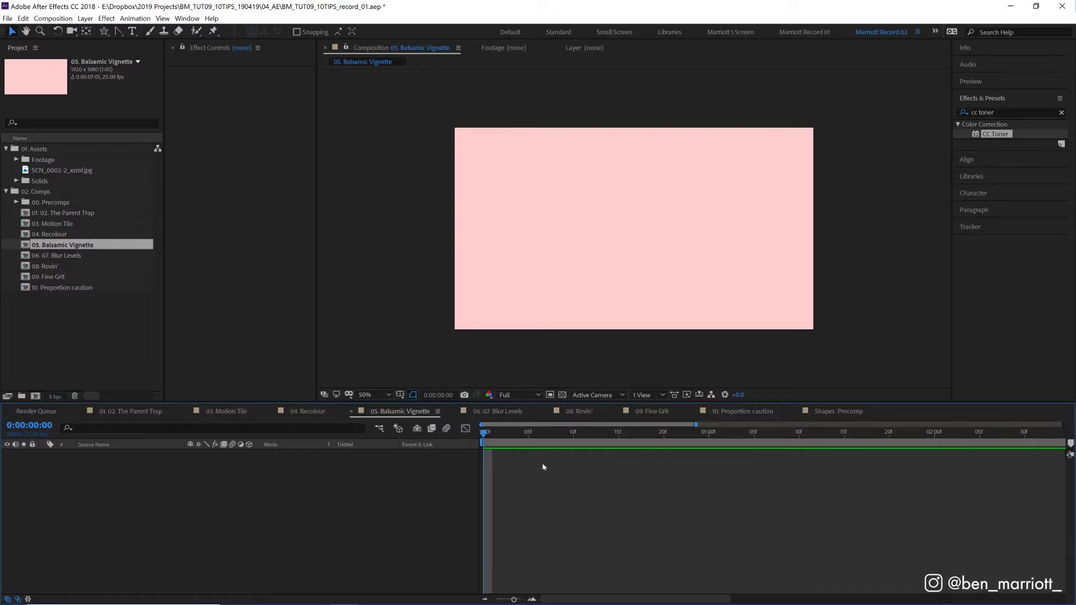
- Add a black solid with an inverted ellipse mask feathered to about 447 px
key(ctrl+y)
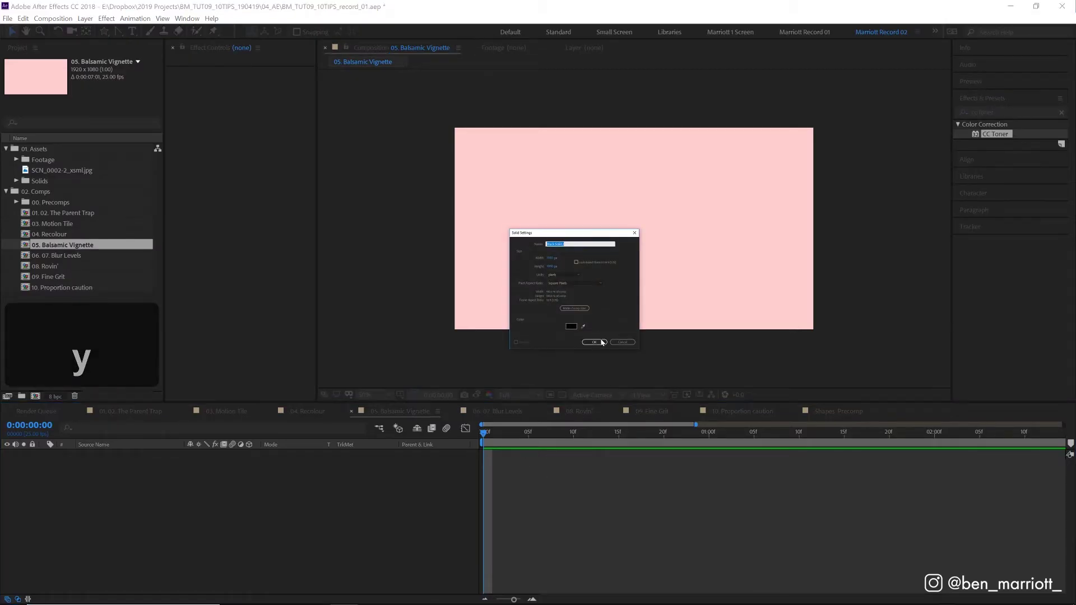
click(602, 343)
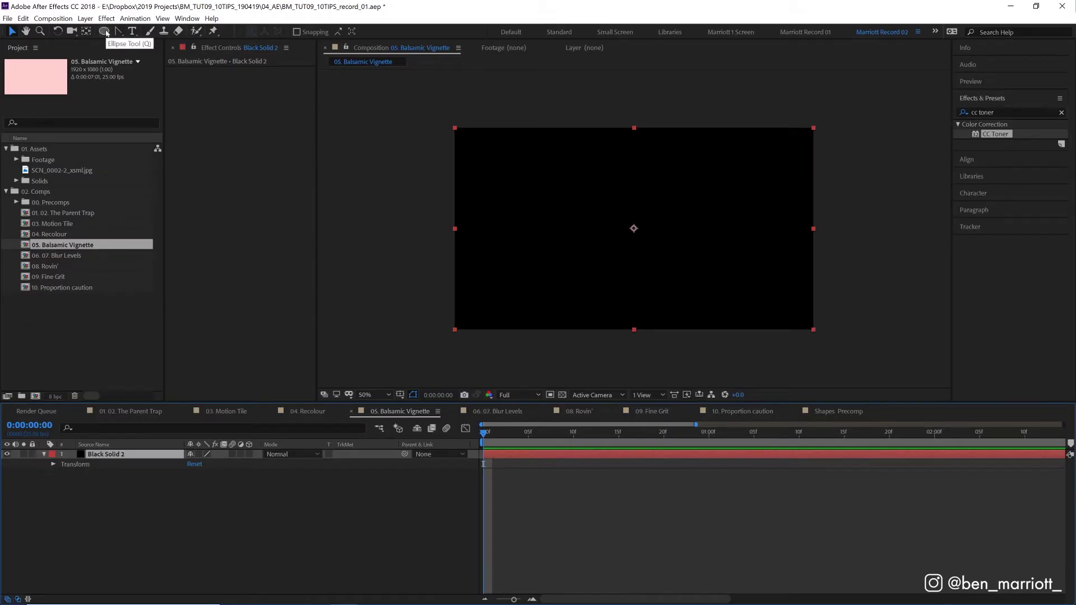
double_click(104, 31)
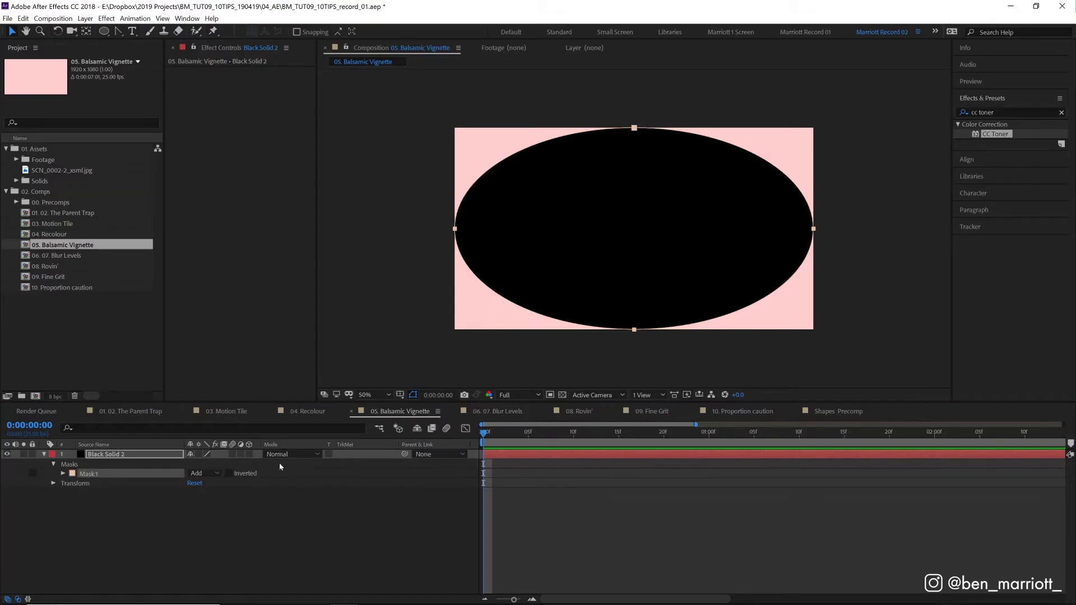
click(229, 474)
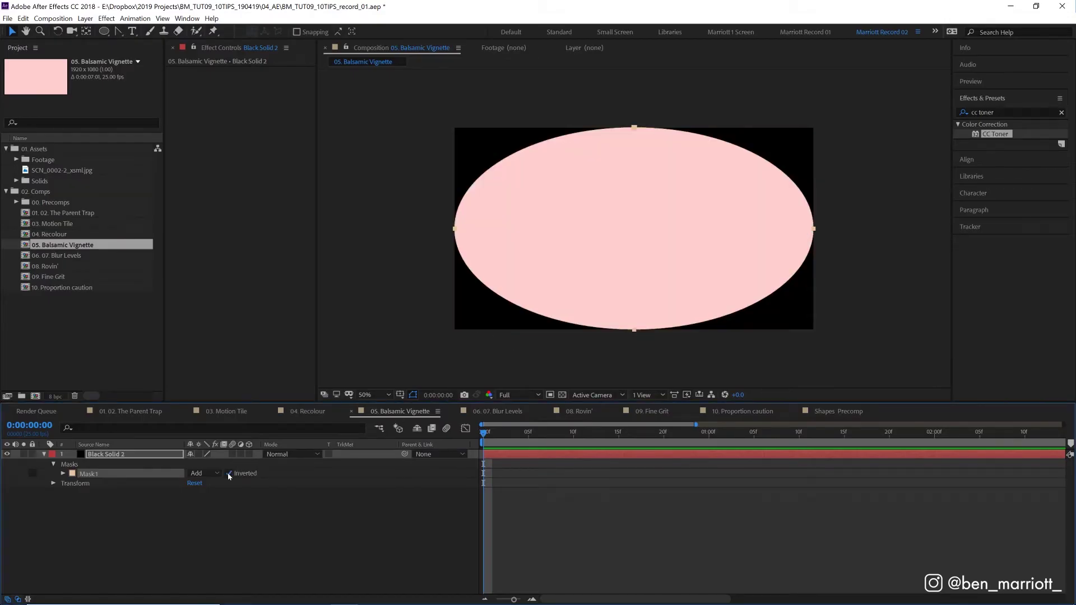
key(f)
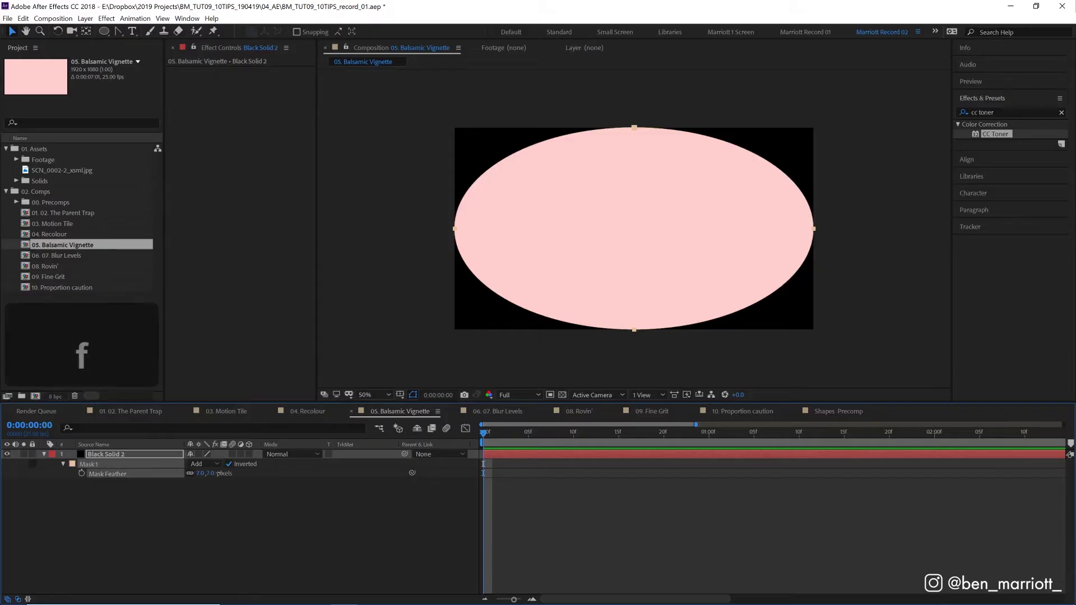
mouse_move(206, 473)
mouse_down()
mouse_move(443, 483)
mouse_move(553, 473)
mouse_up()
- Scale the vignette mask well beyond the frame with Free Transform
double_click(635, 126)
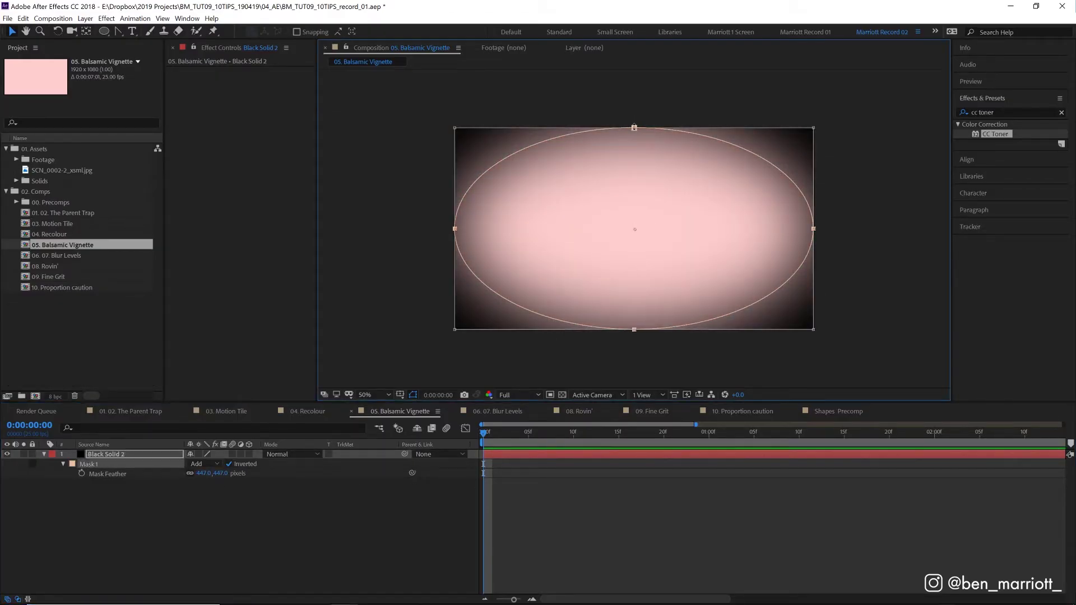
key(ctrl+z)
key(ctrl+shift+z)
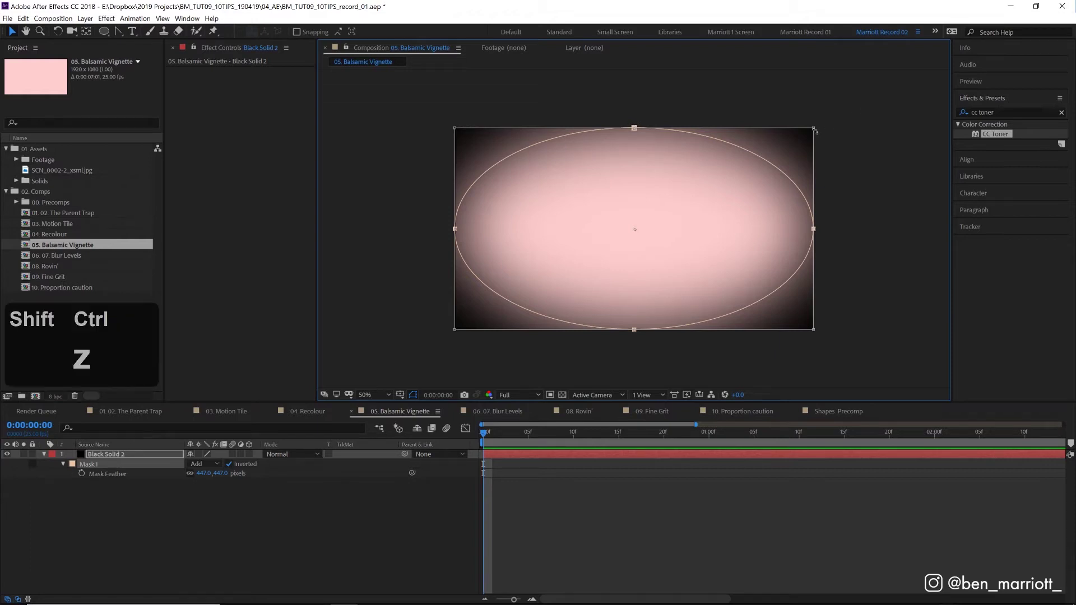
mouse_move(817, 127)
mouse_down()
mouse_move(863, 102)
mouse_move(826, 120)
mouse_move(845, 116)
mouse_up()
- Add a point to pull up the mask's lower edge, then apply Turbulent Displace and adjust Size
click(118, 31)
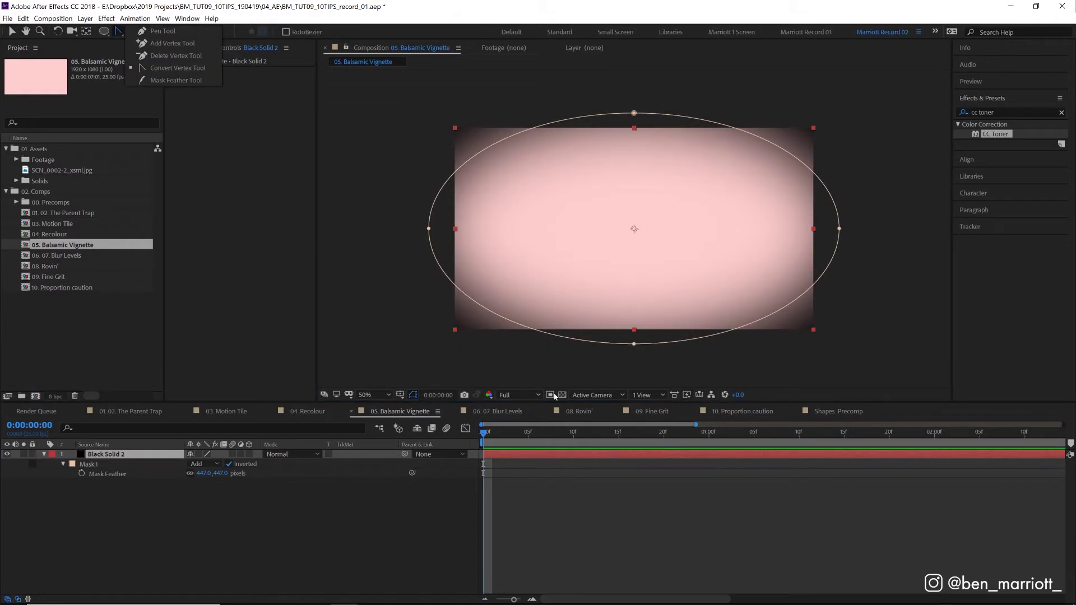
click(163, 32)
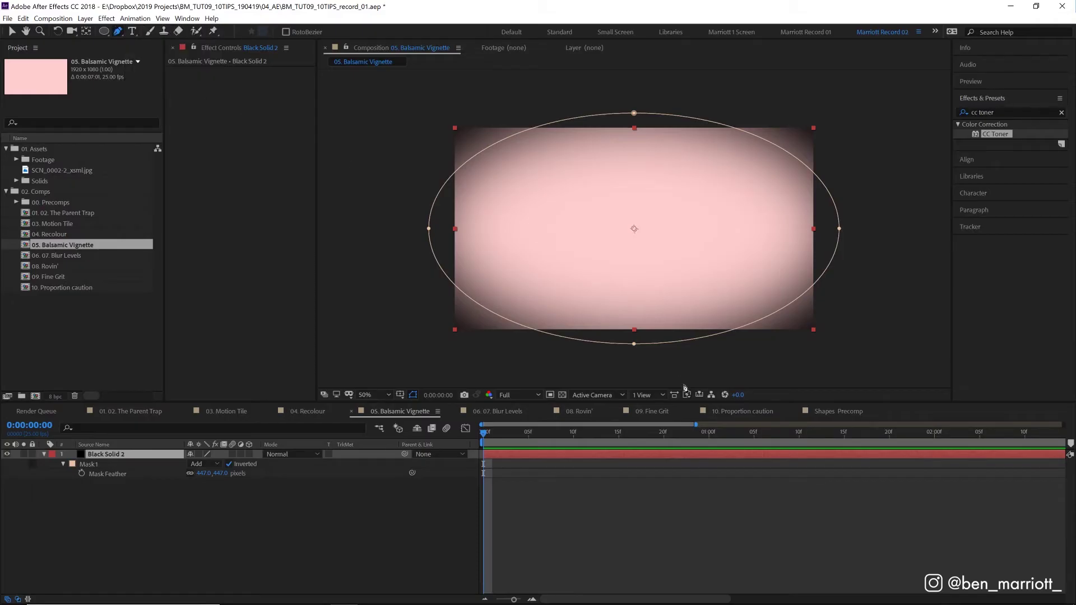
click(575, 340)
drag(576, 340, 575, 317)
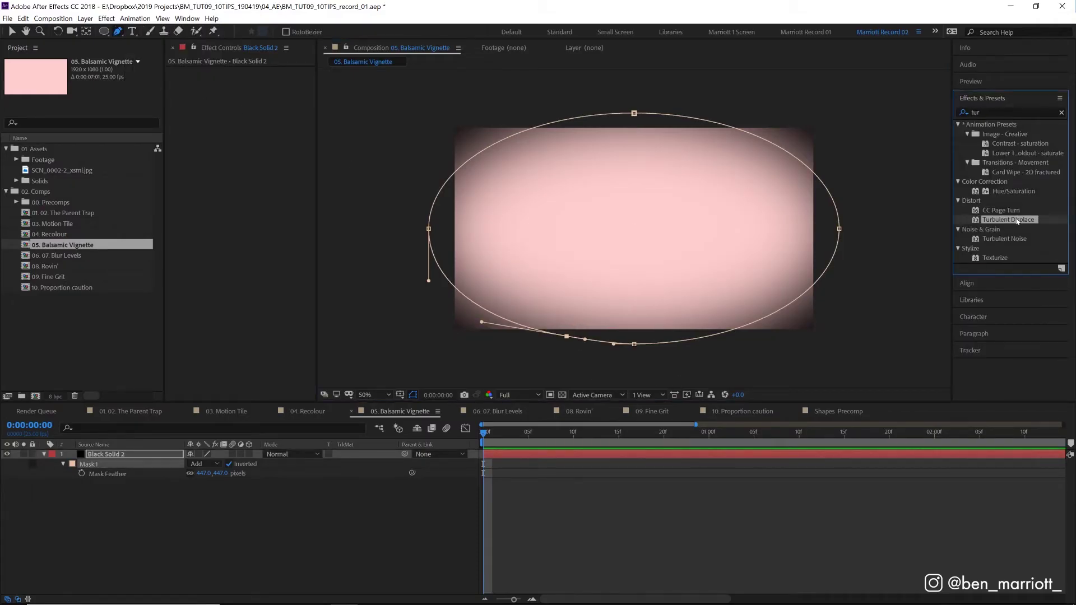
double_click(1018, 220)
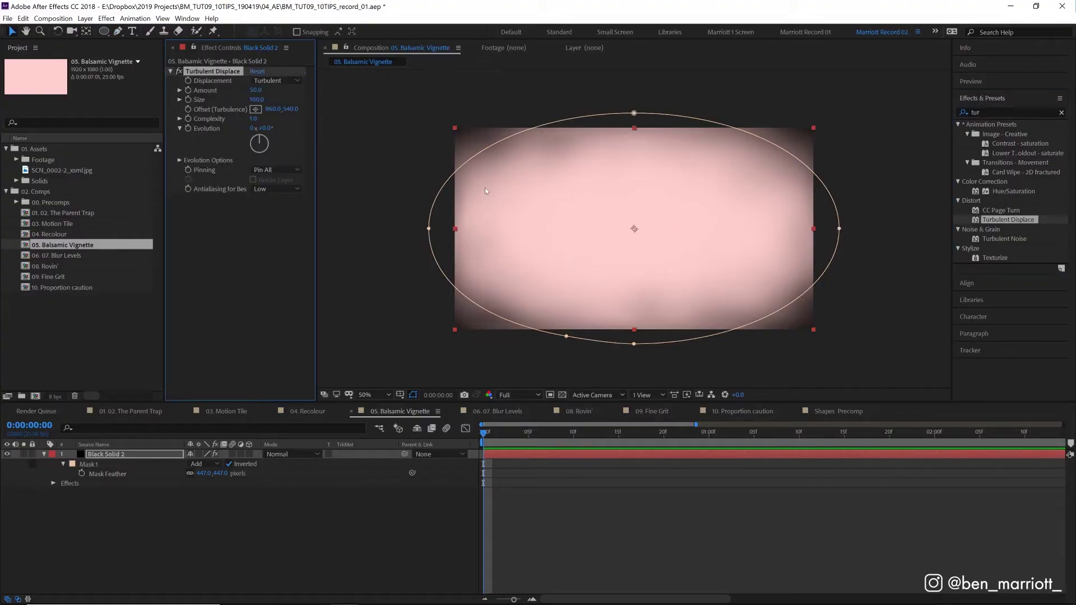
drag(255, 99, 257, 99)
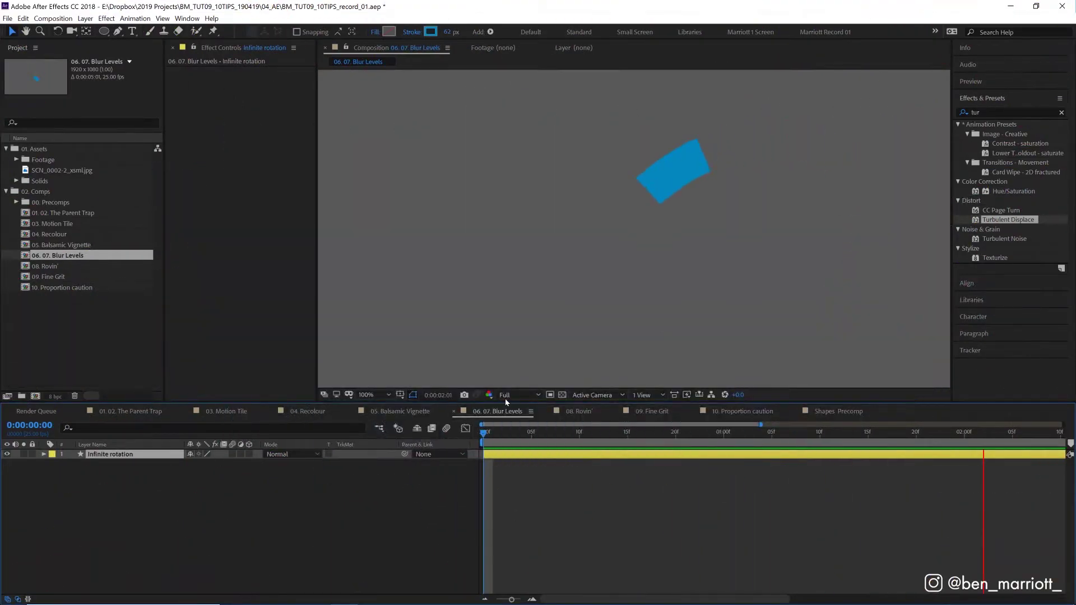
- Stop playback, reveal the Infinite rotation layer's Offset keyframes, and park at frame 2
key(space)
key(u)
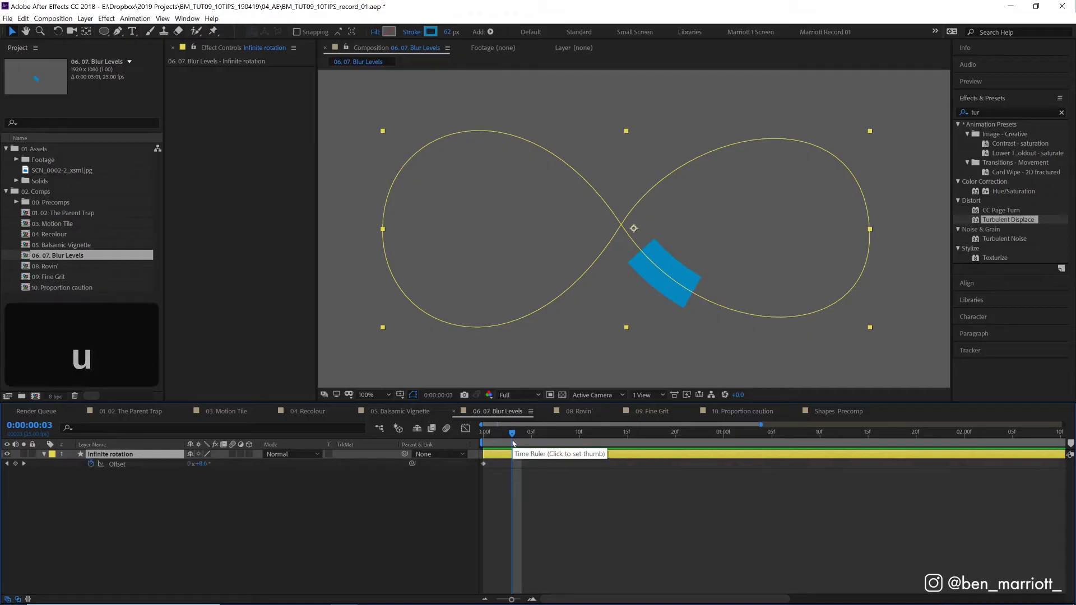
mouse_move(513, 443)
mouse_down()
mouse_move(680, 439)
mouse_move(502, 440)
mouse_up()
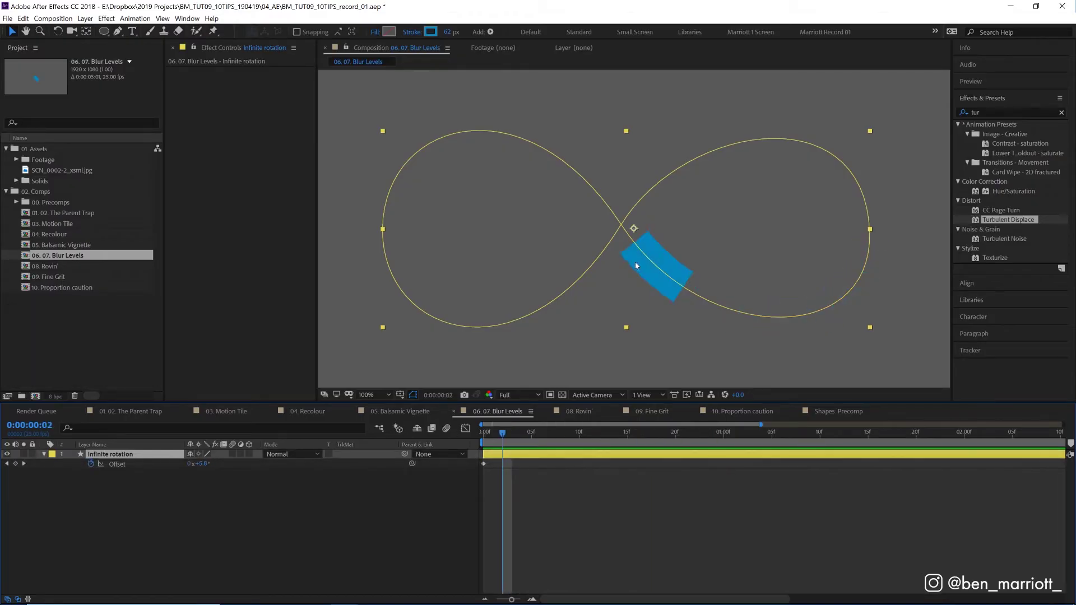
key(period)
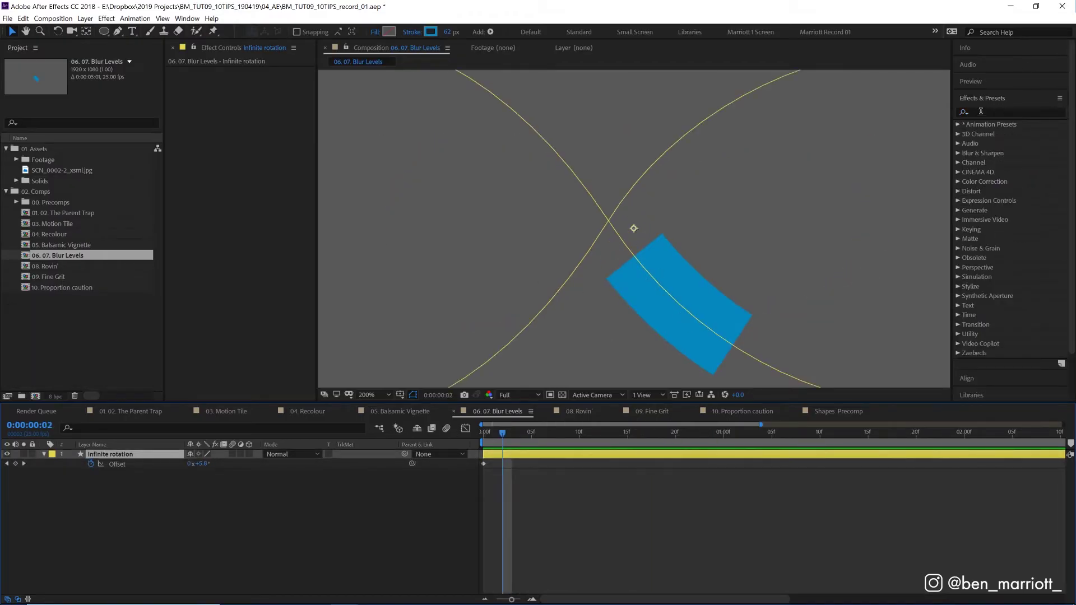
- Apply Gaussian Blur with Blurriness 20 and Levels on the Alpha channel
click(981, 111)
text(gauss)
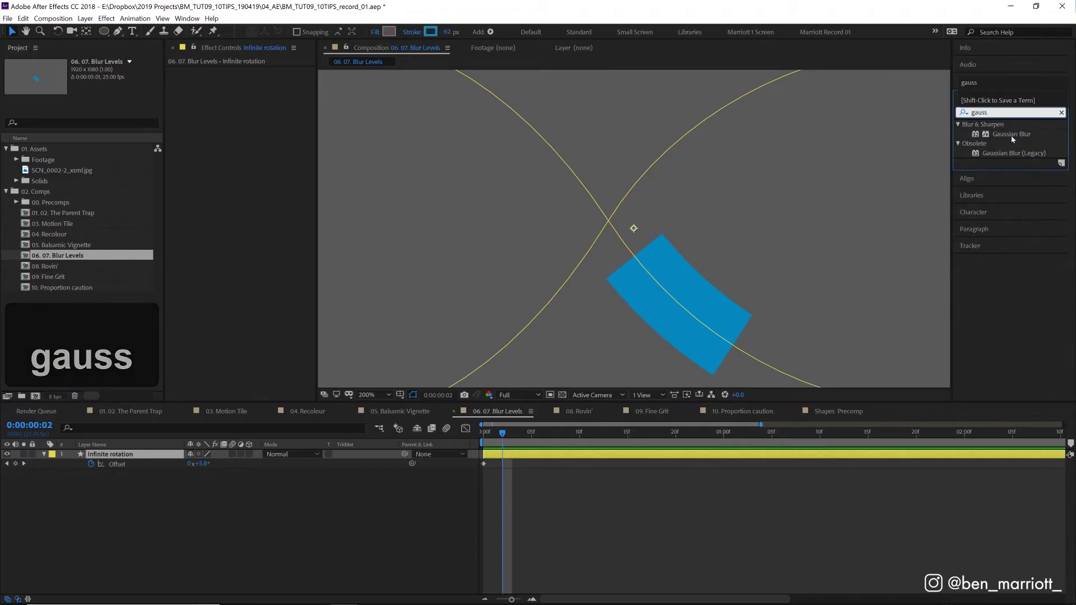
double_click(1011, 135)
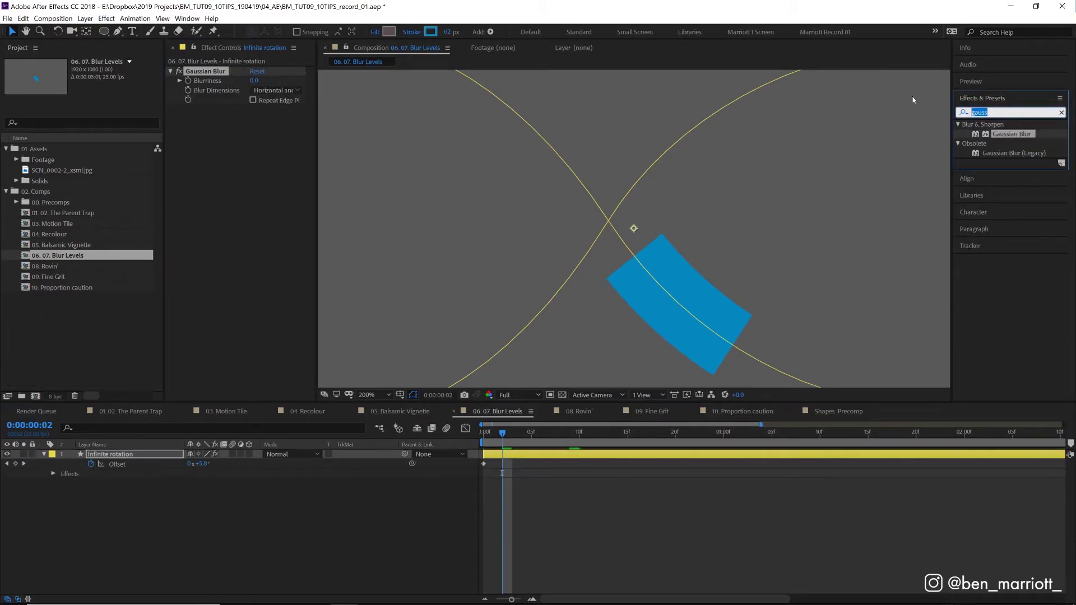
text(level)
double_click(999, 181)
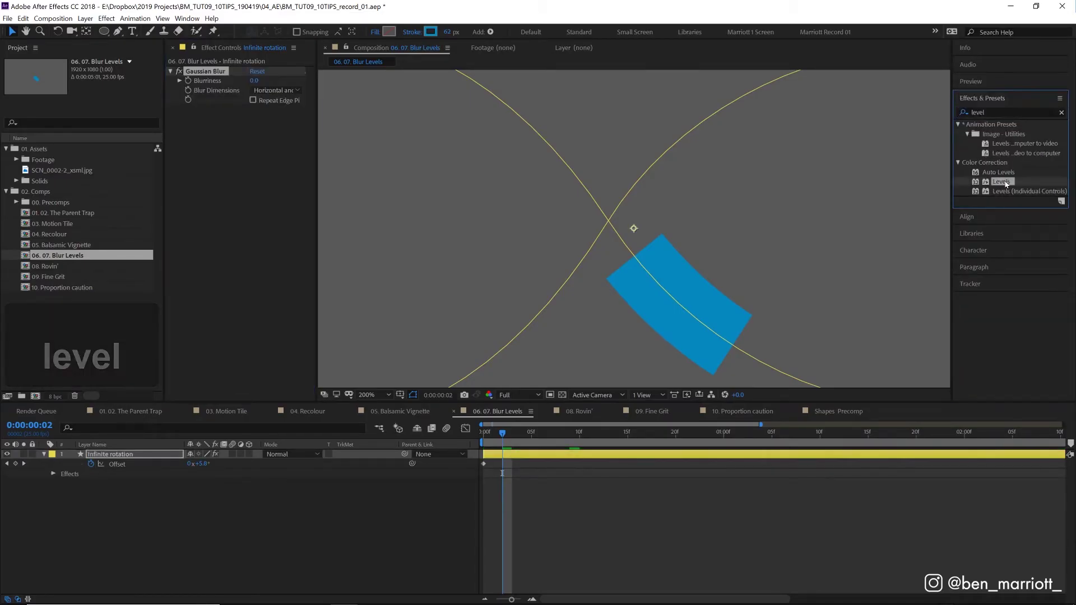
drag(254, 82, 268, 80)
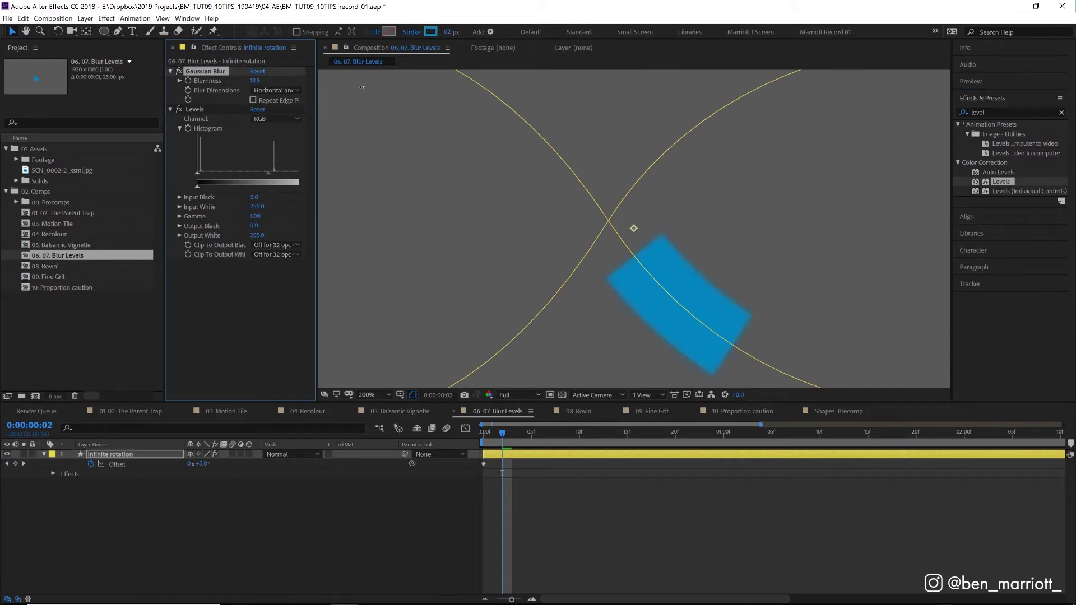
drag(317, 147, 371, 147)
click(195, 110)
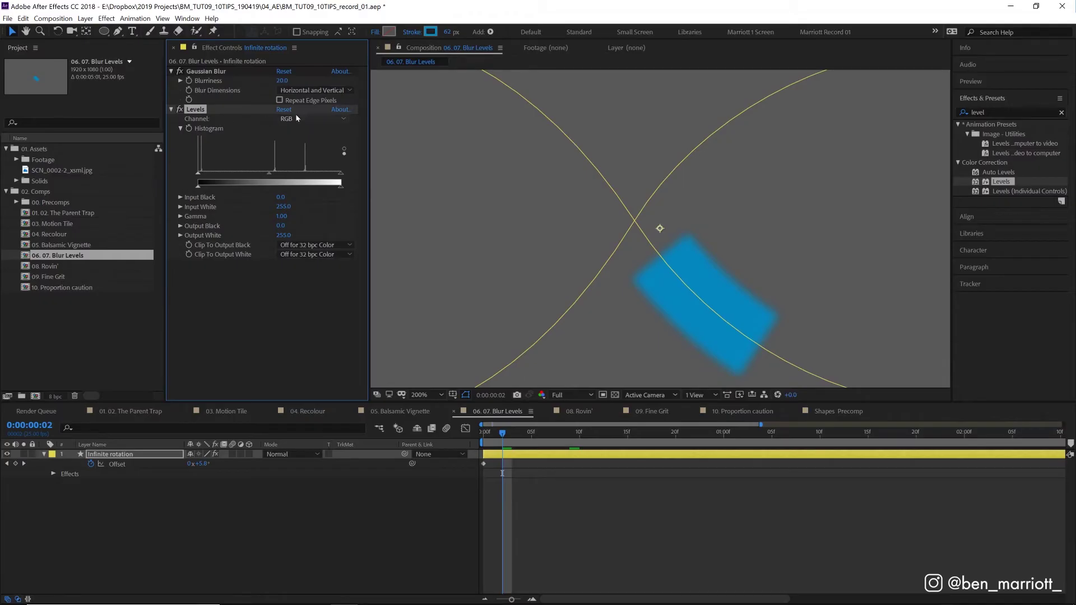
click(302, 122)
click(301, 177)
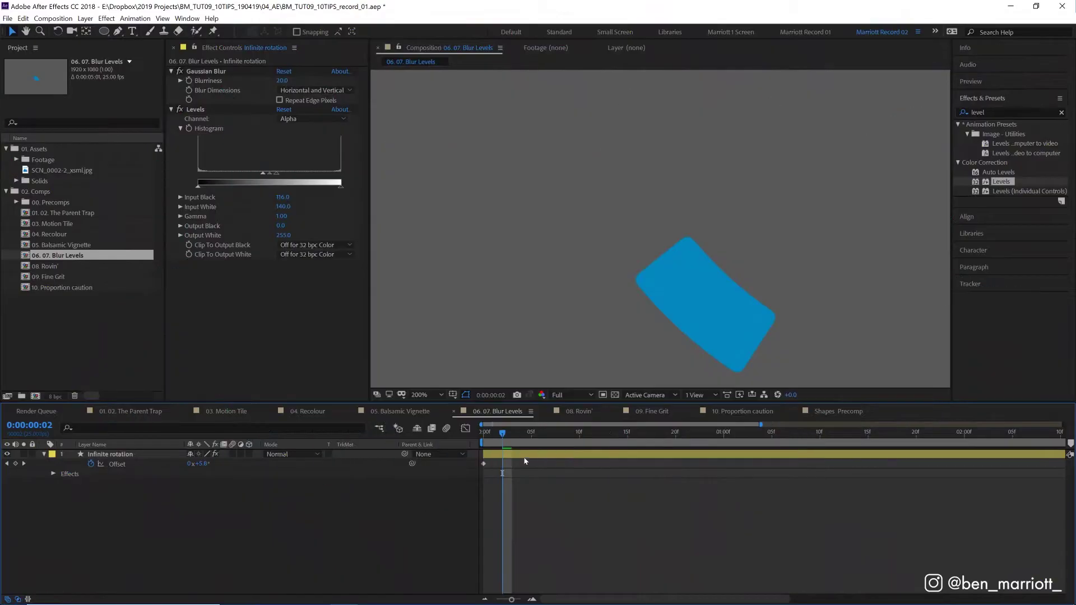
- Duplicate the Infinite rotation layer and set the stroke colour to white
click(516, 457)
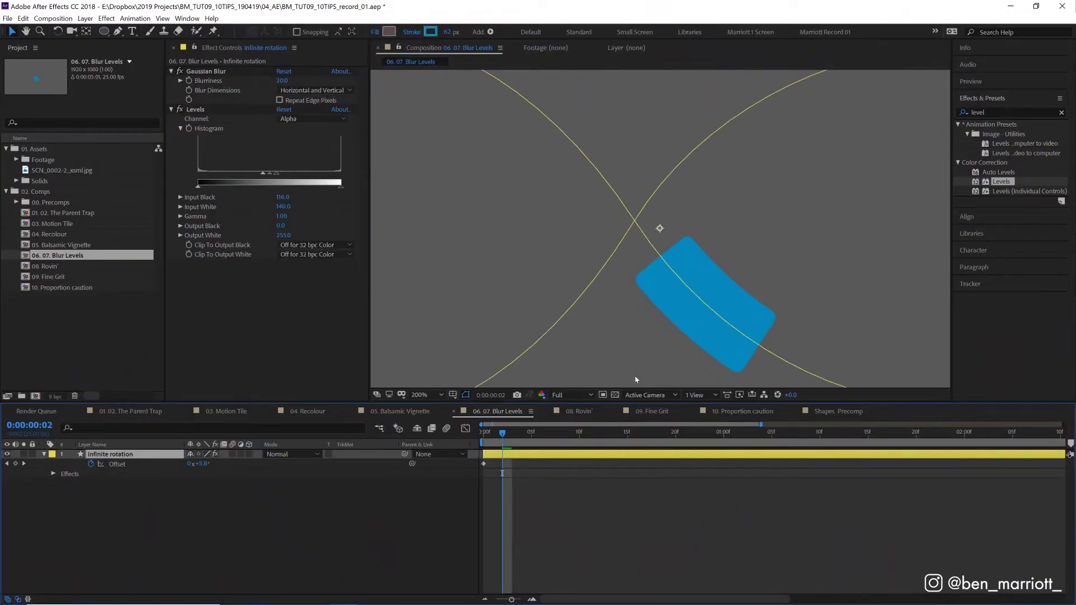
key(ctrl+d)
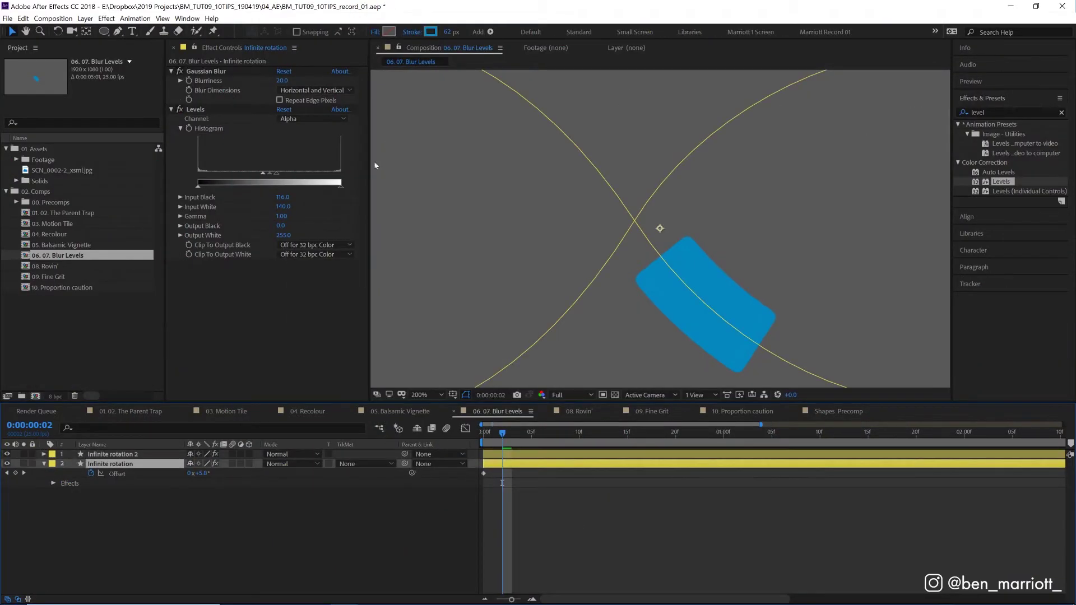
click(432, 32)
click(284, 255)
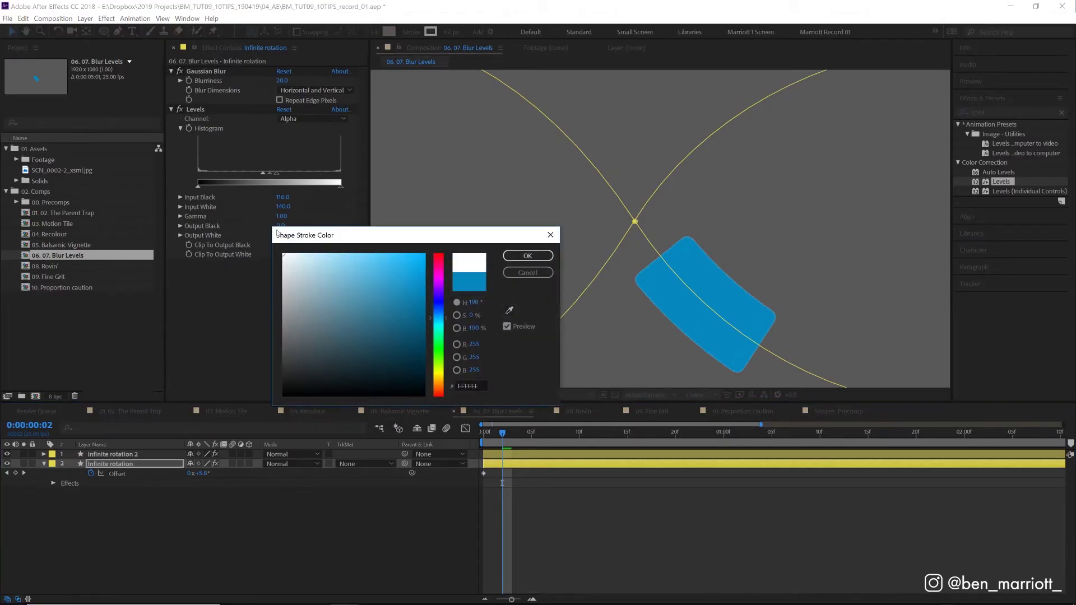
- Confirm the white stroke colour and apply Simple Choker found by searching 'simpl'
click(527, 256)
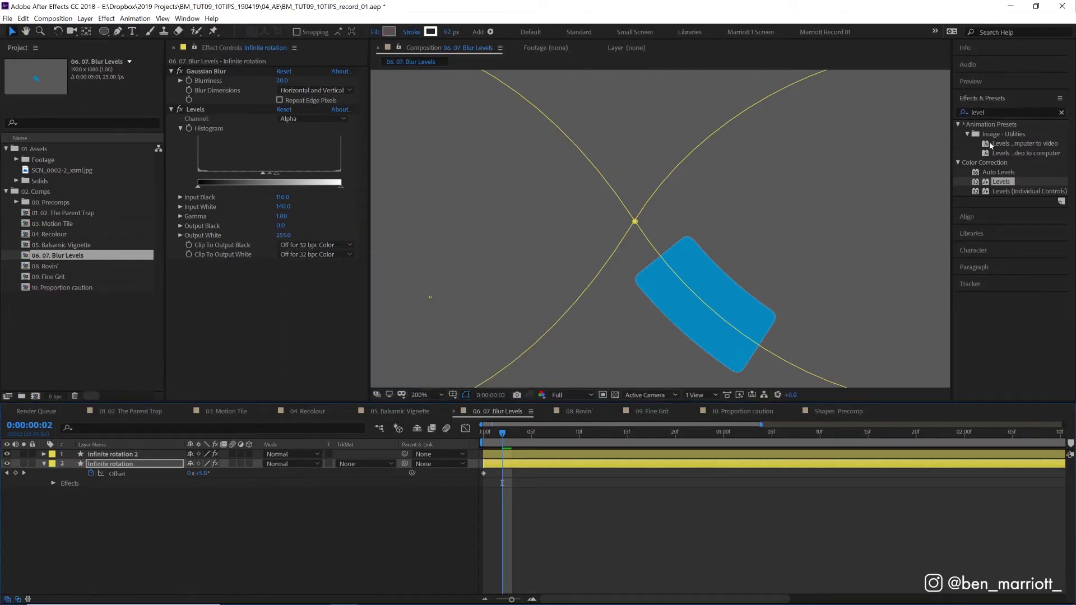
click(971, 109)
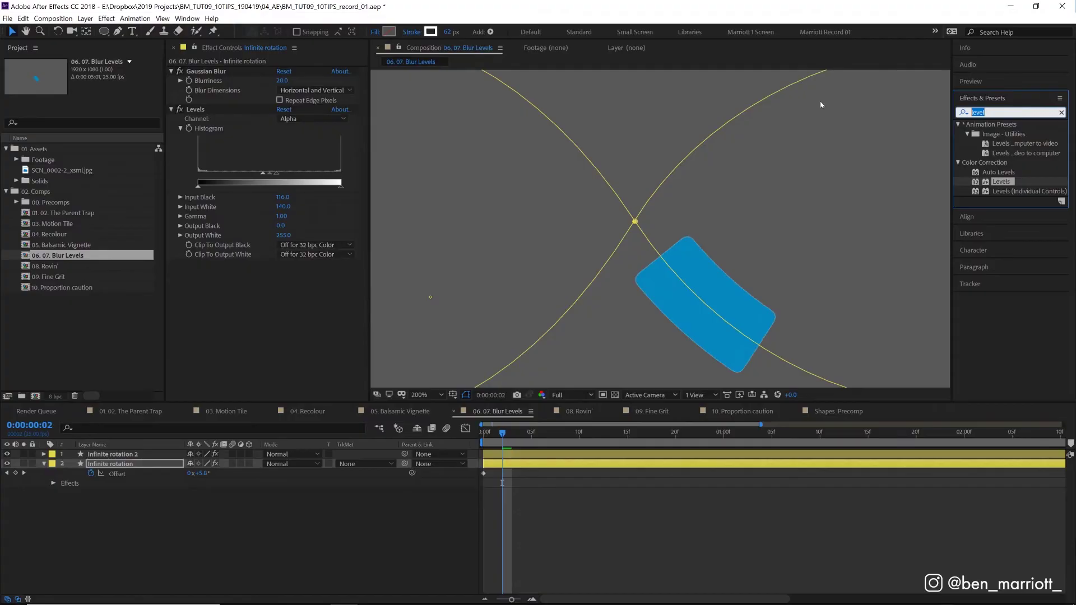
text(simpl)
click(1015, 153)
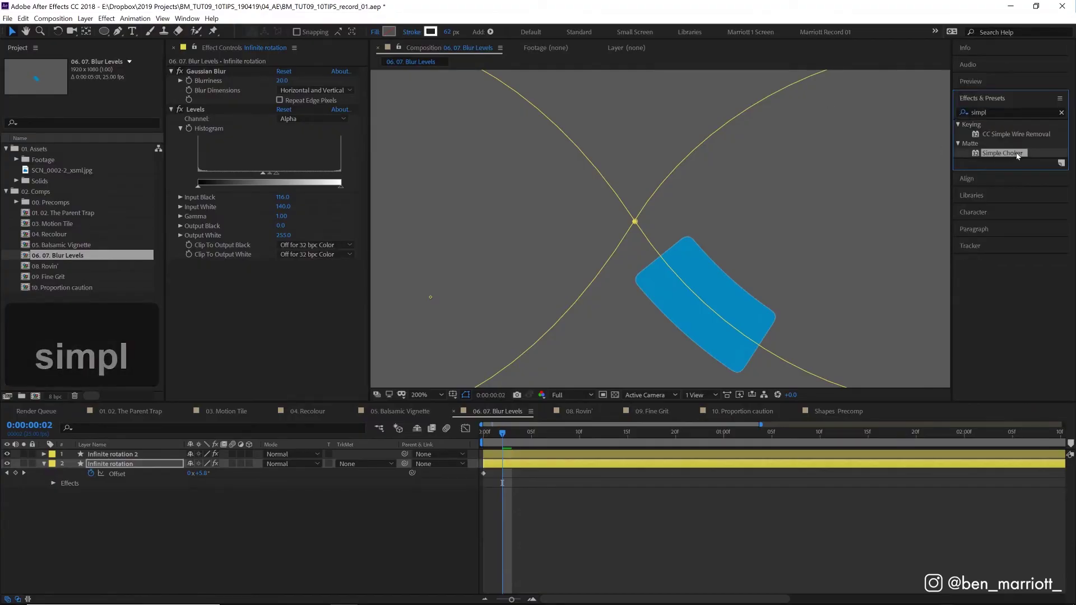
double_click(1015, 154)
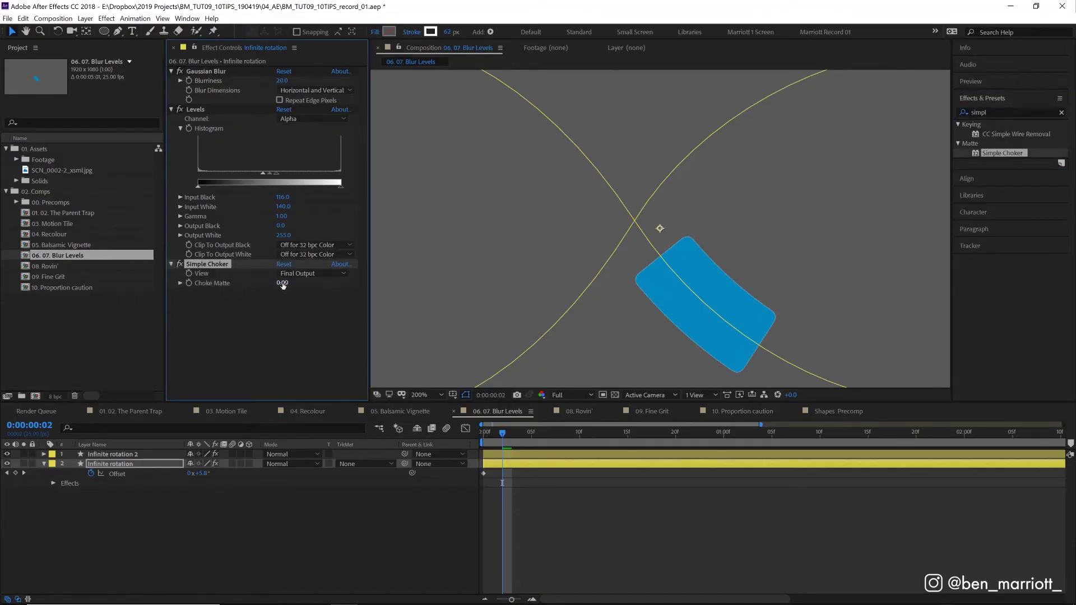
- Set Choke Matte to about -13 for a thin white outline on the blue shape
drag(272, 283, 234, 287)
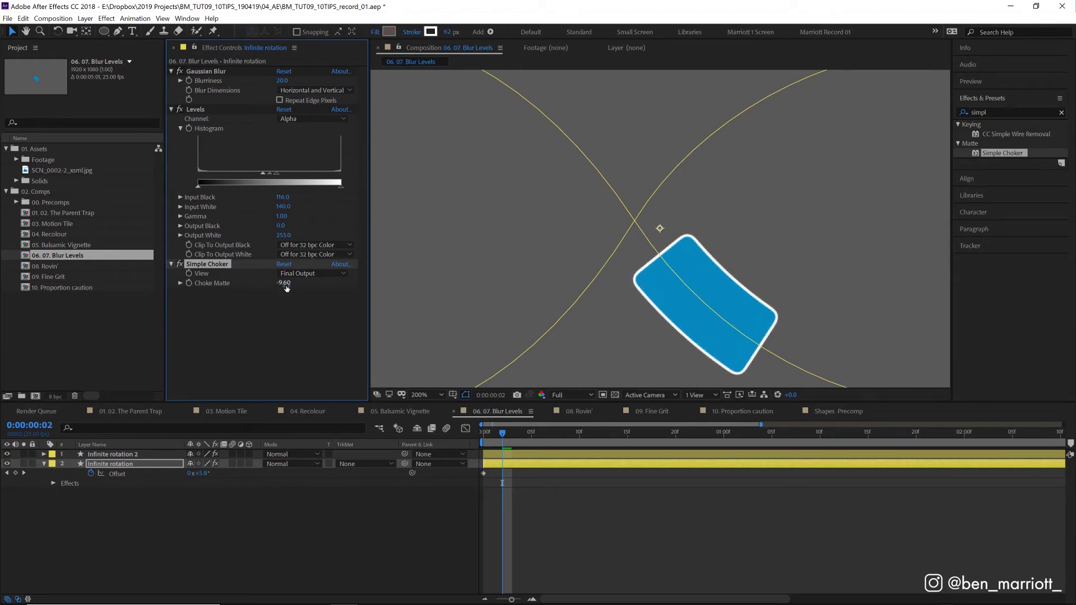
drag(287, 289, 163, 302)
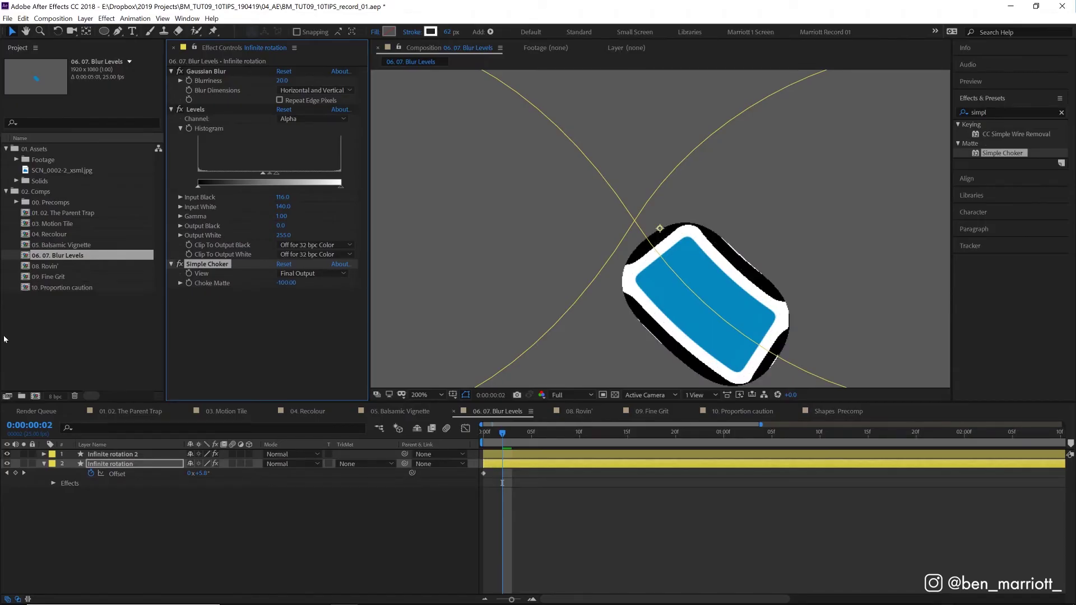
key(ctrl+z)
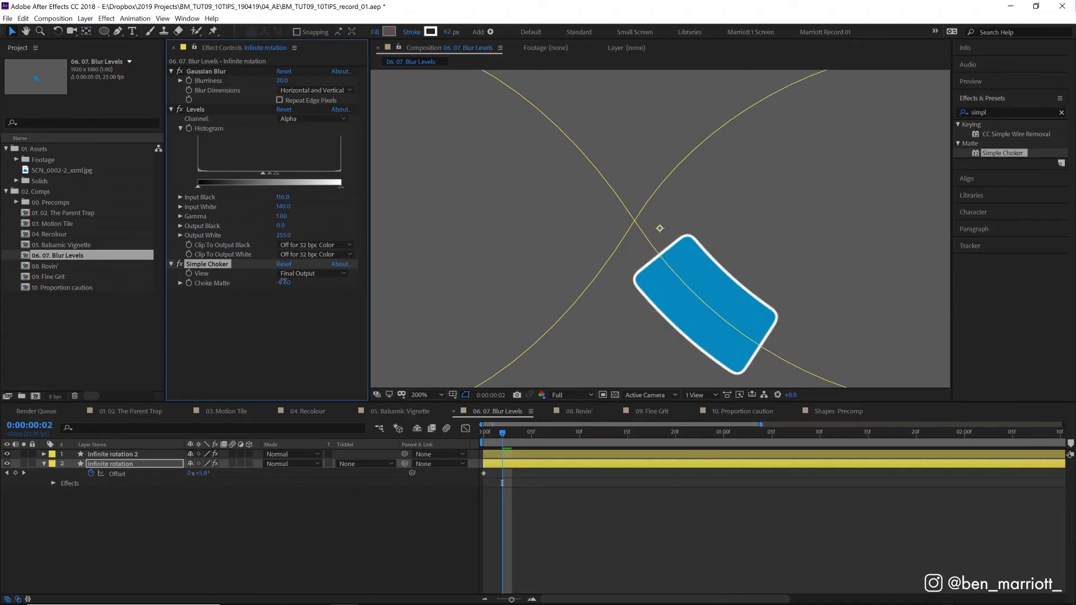
drag(284, 283, 263, 280)
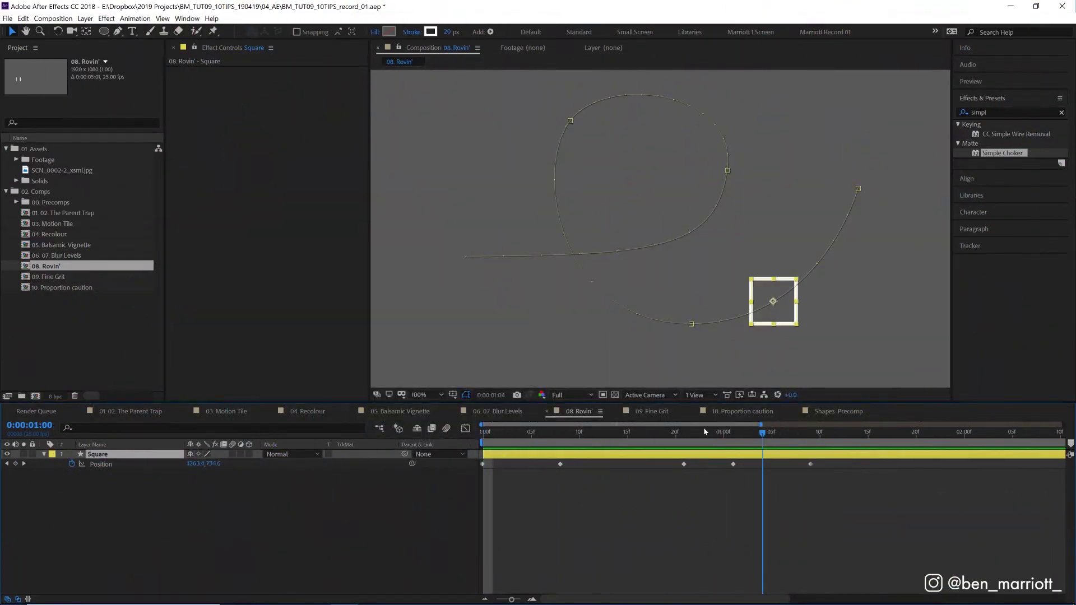
- Set the square's middle Position keyframes to Rove Across Time and preview the evened-out motion
key(space)
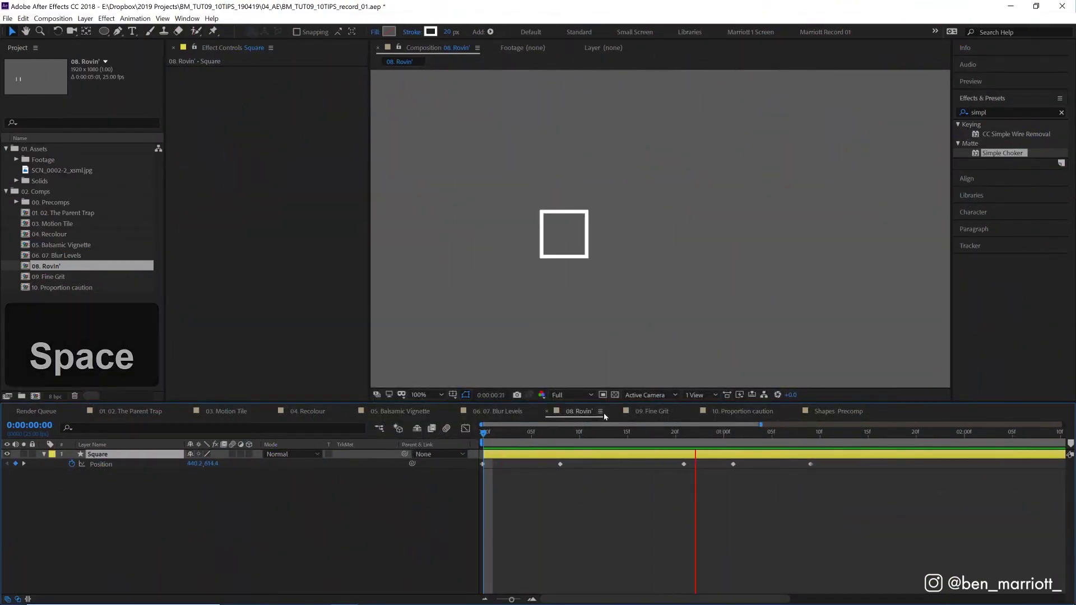
key(space)
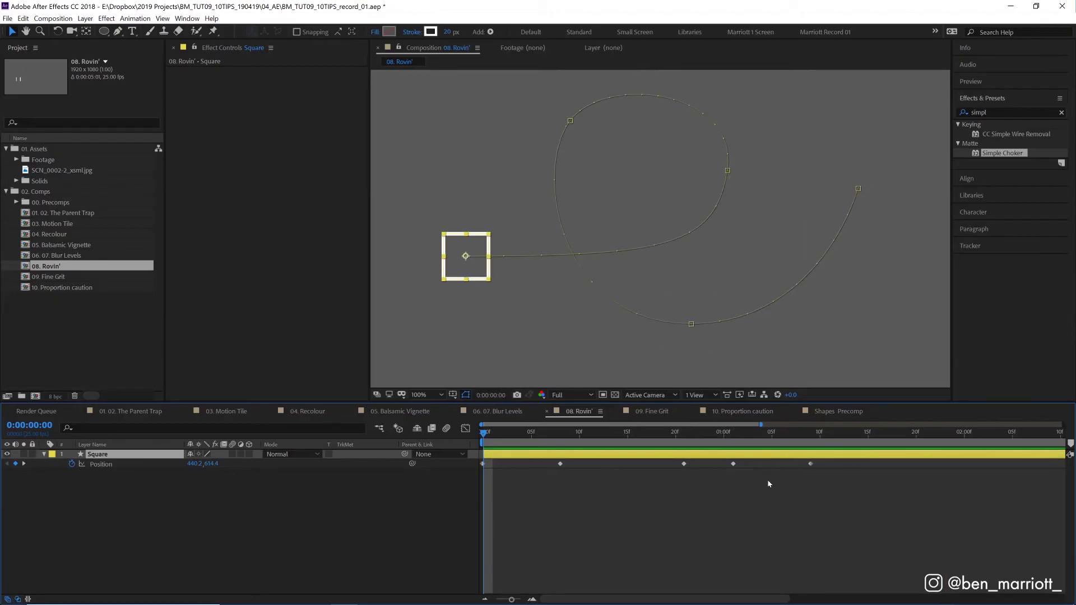
drag(874, 496, 451, 431)
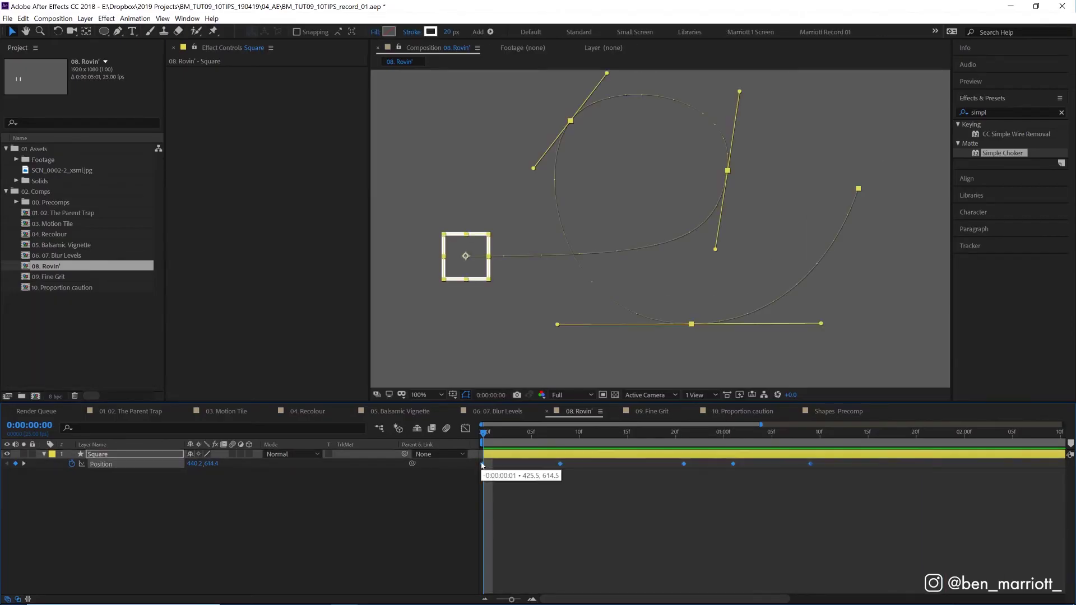
right_click(483, 463)
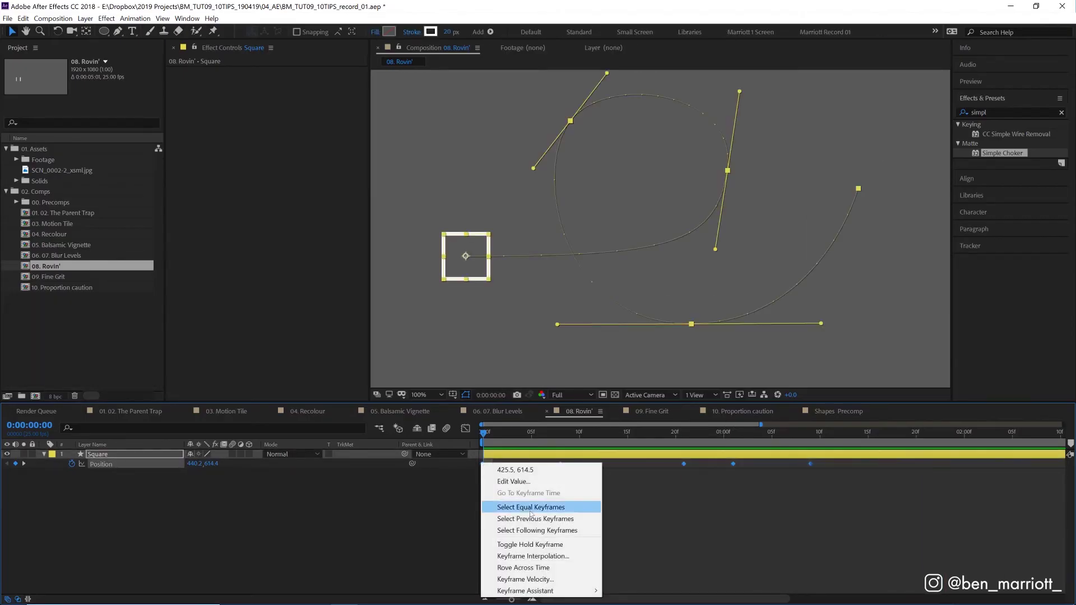
click(546, 567)
click(692, 492)
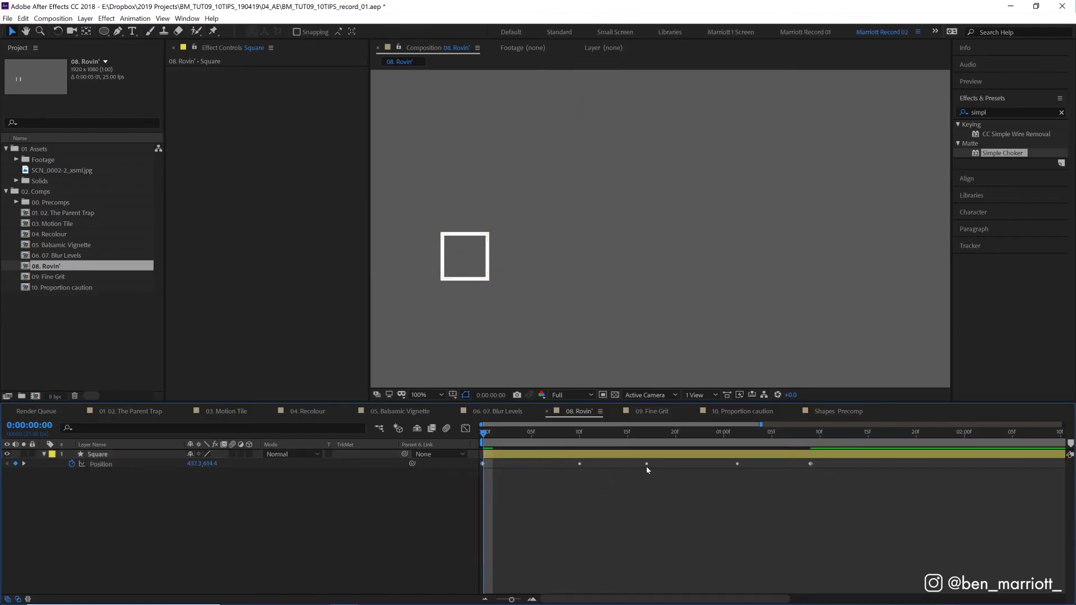
key(space)
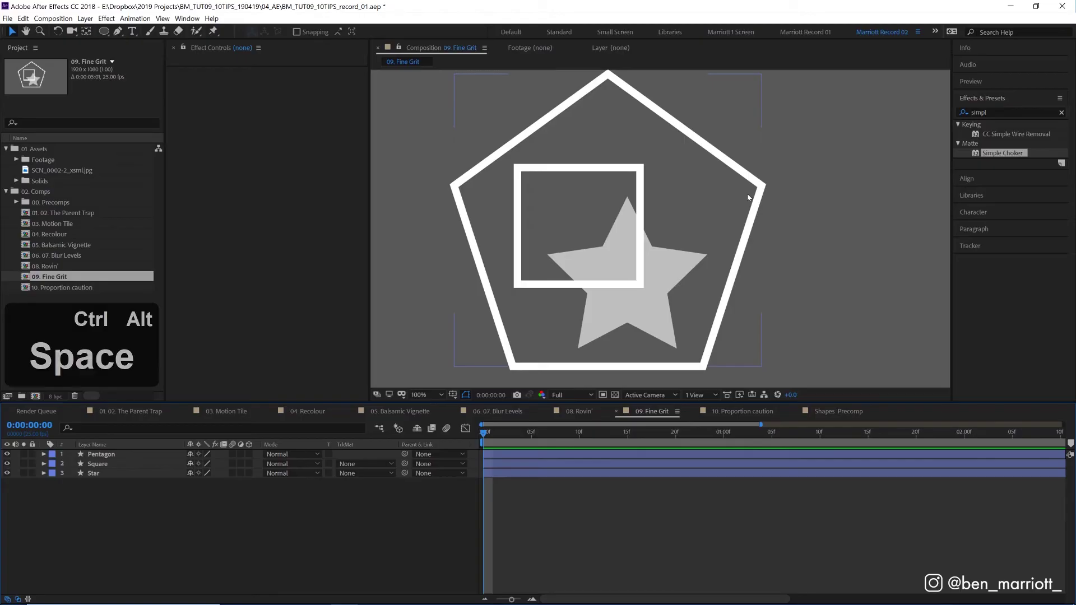
- Add an adjustment layer with Turbulent Displace at Amount 30, Size 2, Complexity 5
key(ctrl+alt+y)
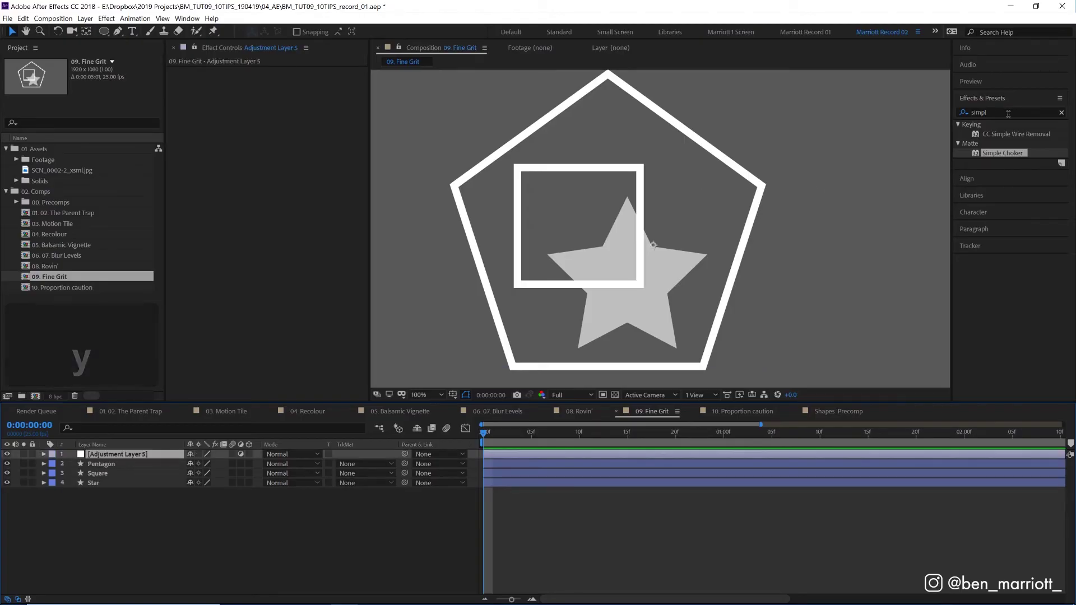
click(1009, 112)
text(turb)
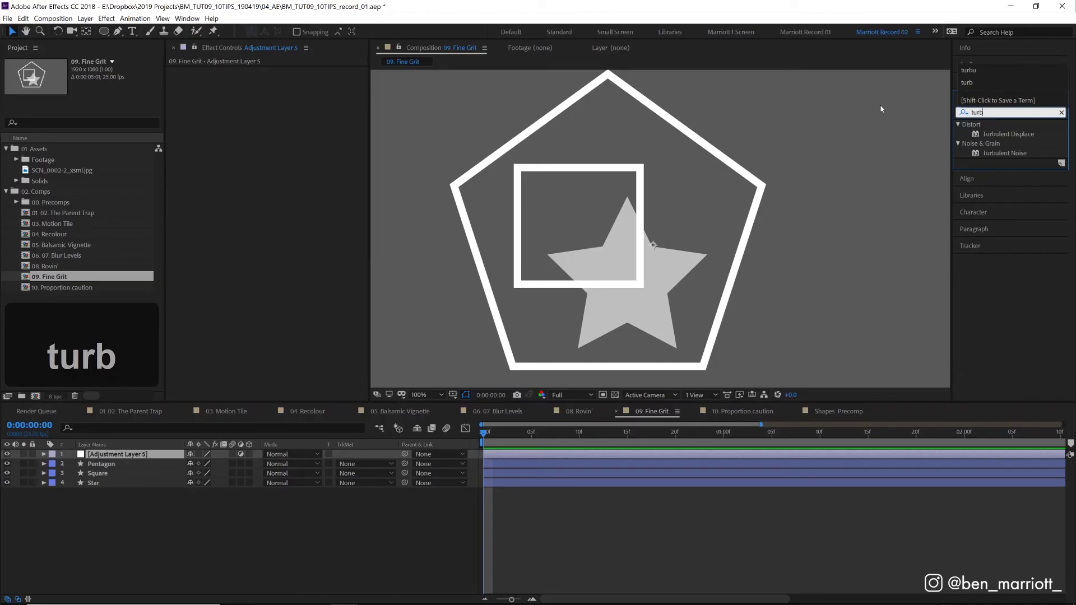
double_click(1005, 135)
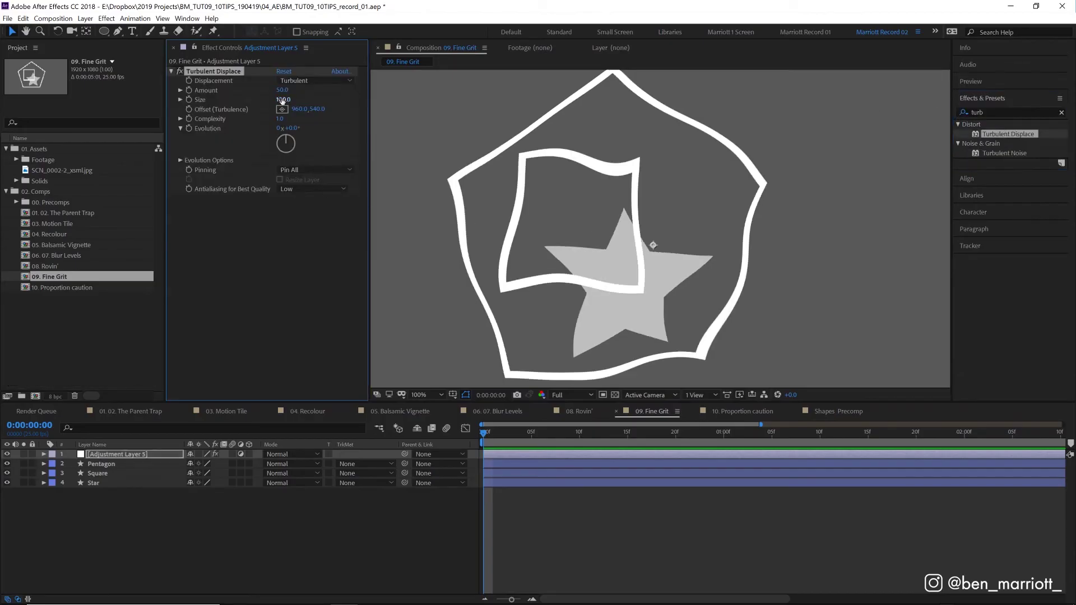
text(30)
key(Return)
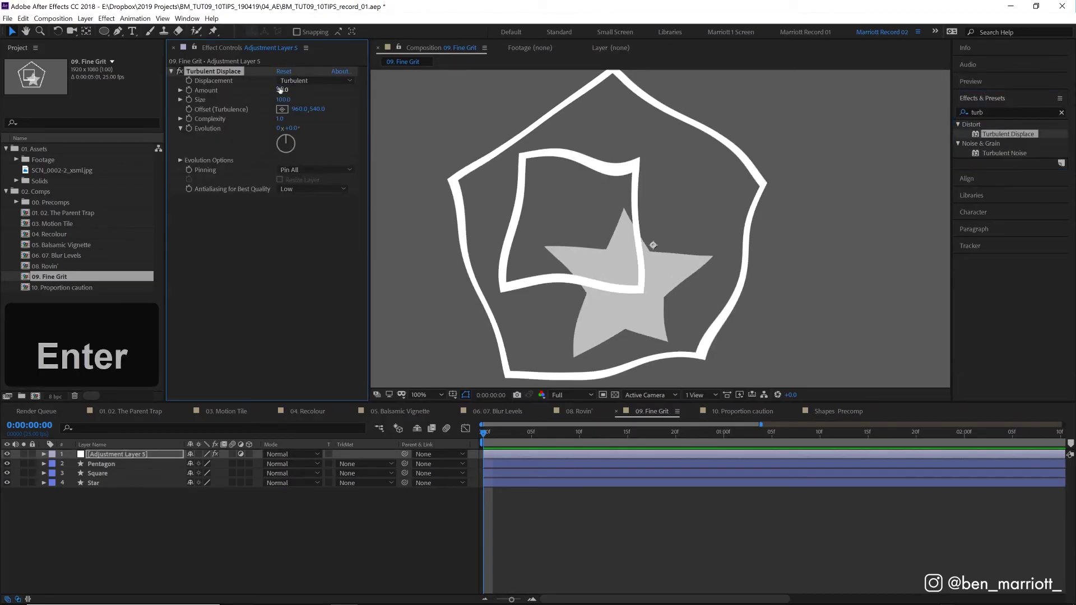
key(Tab)
text(2)
key(Return)
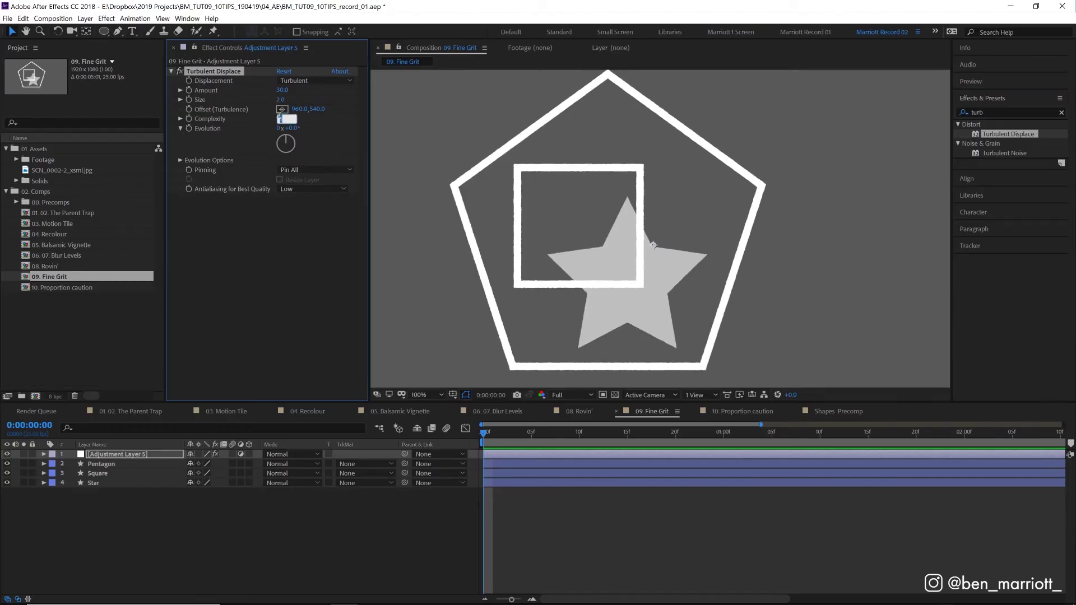
text(5)
key(Return)
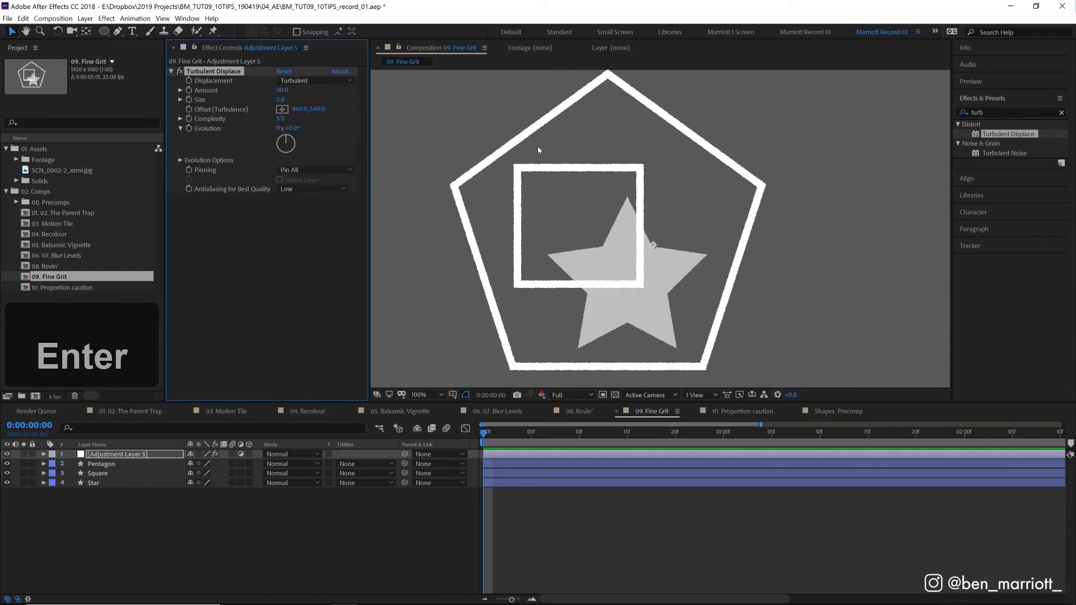
- Zoom in on the square's corner to inspect the gritty edges, then zoom back out
key(period)
key(period)
key(space)
drag(636, 164, 709, 353)
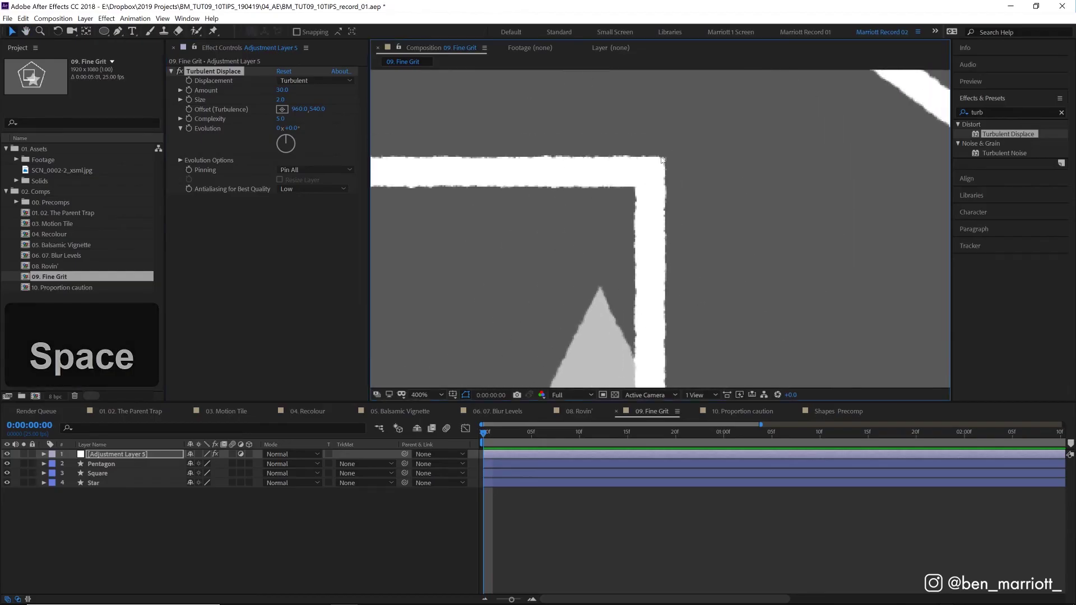
key(comma)
key(comma)
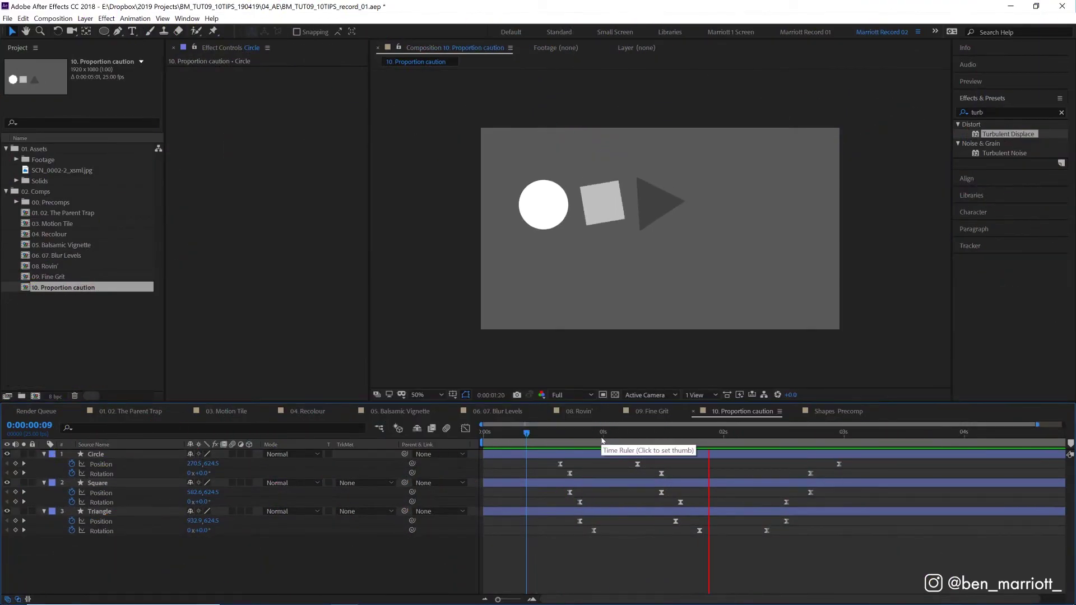
- Preview the shapes' animation and try moving the circle's last keyframes, then undo it
drag(603, 439, 545, 432)
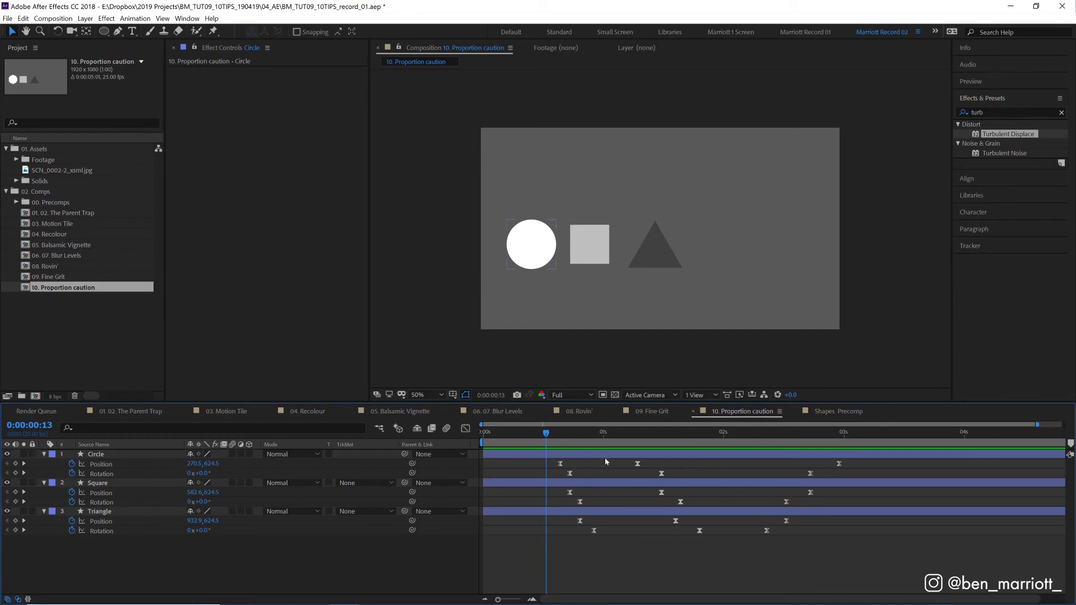
key(space)
drag(811, 473, 878, 473)
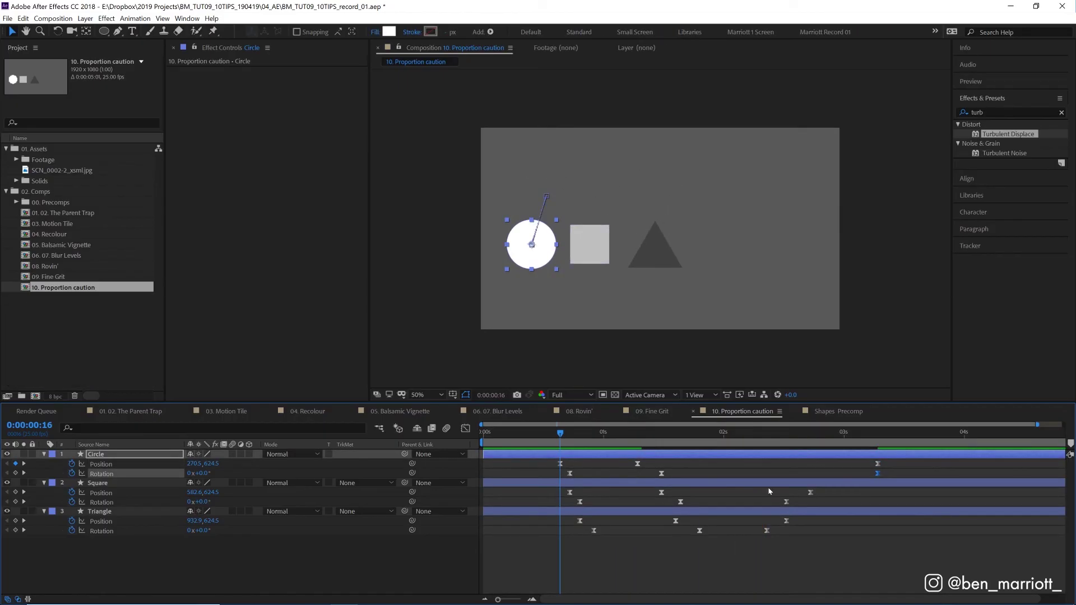
key(ctrl+z)
key(ctrl+z)
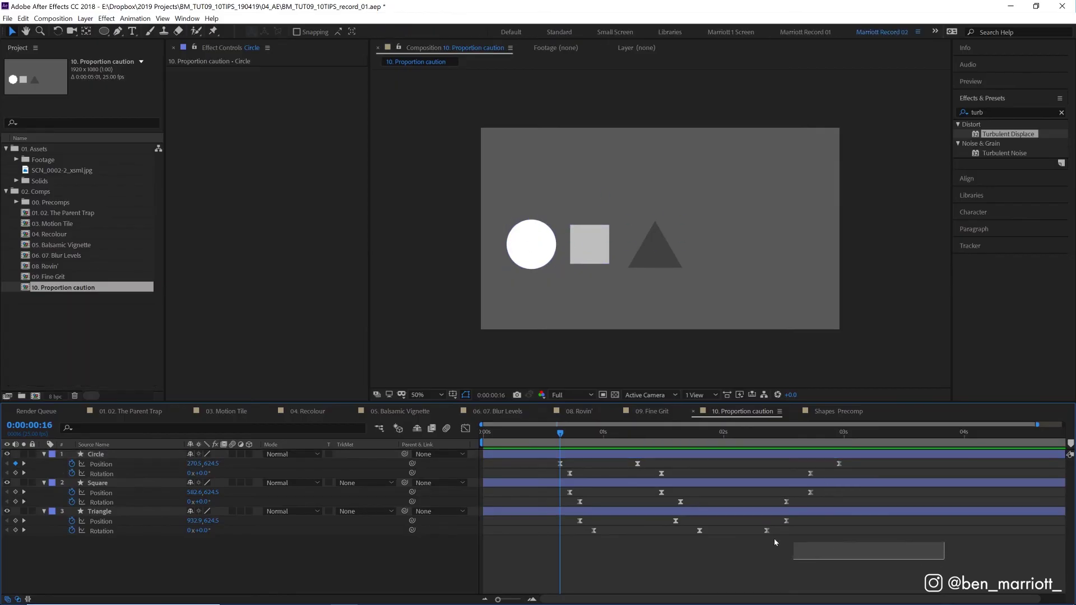
- Compress all Circle, Square and Triangle keyframes proportionally toward the start
drag(947, 561, 524, 454)
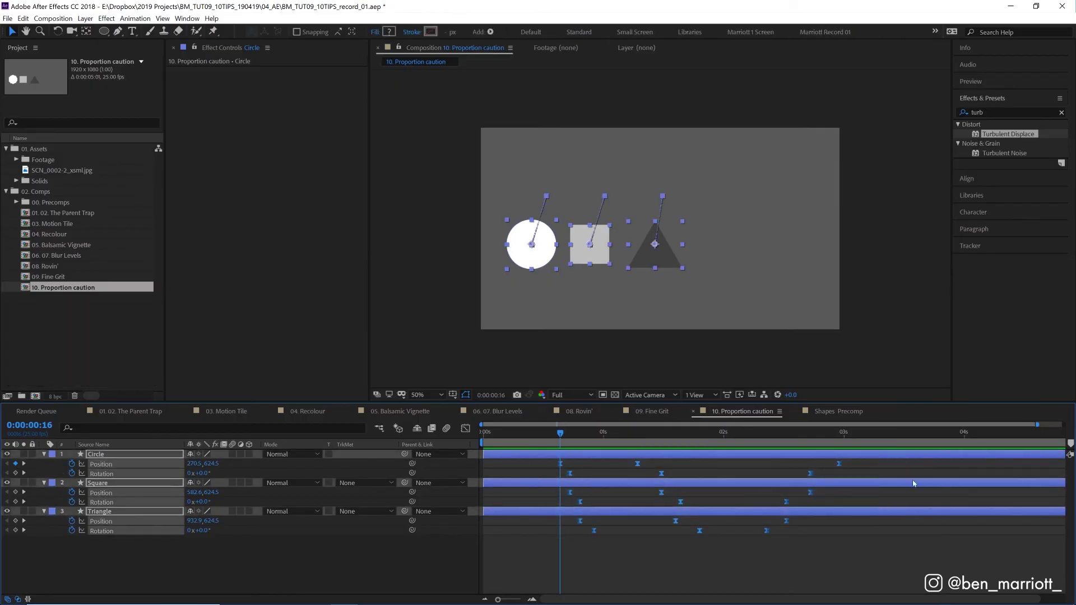
key(alt+z)
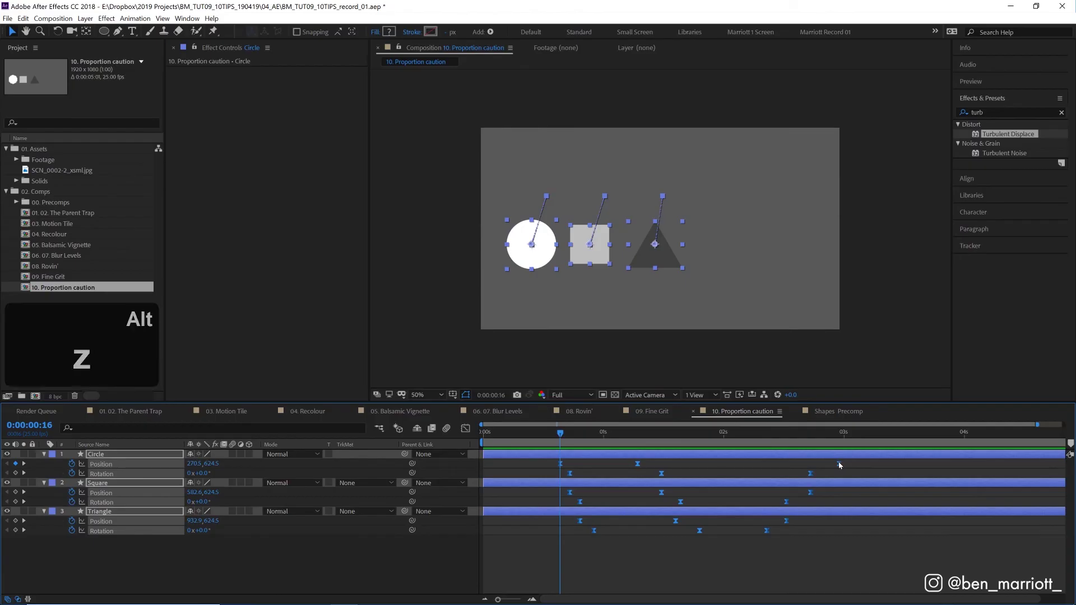
drag(840, 464, 682, 480)
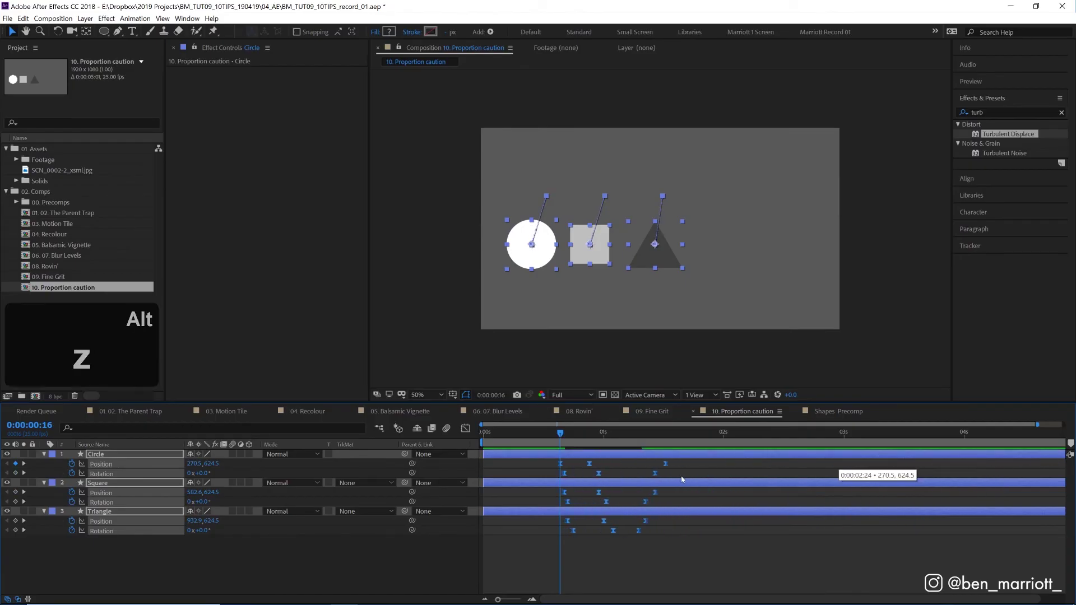
drag(771, 478, 650, 486)
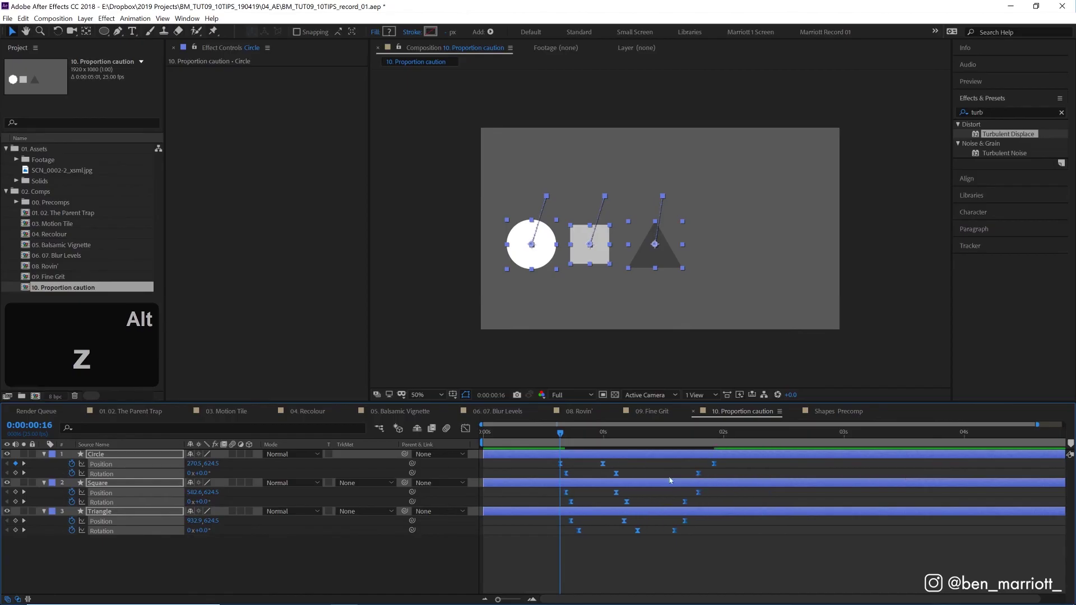
- Stretch all keyframes proportionally to span about four seconds and preview
key(space)
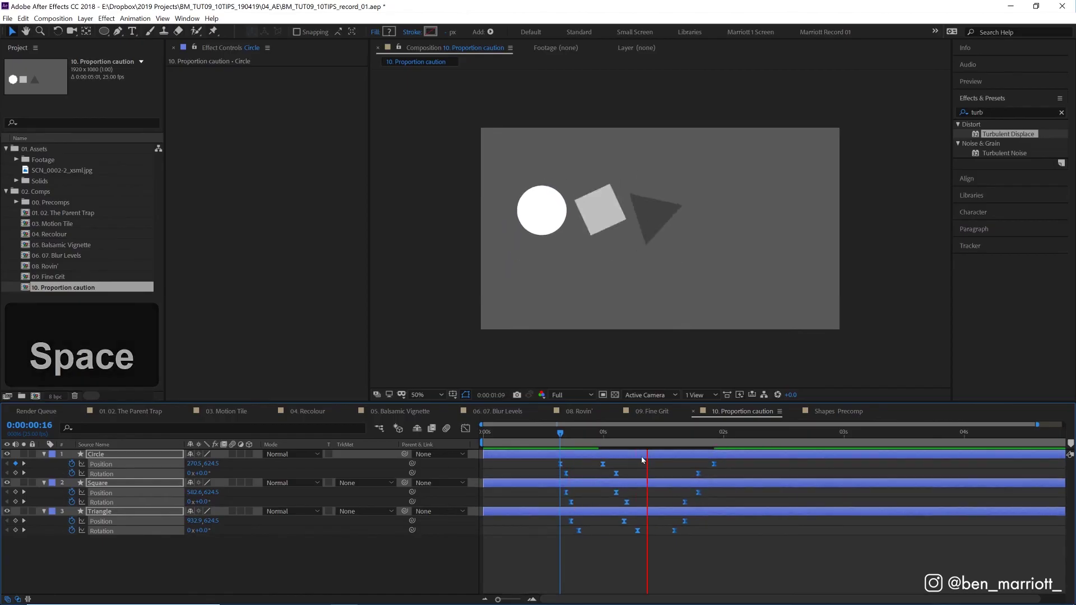
key(space)
drag(714, 465, 903, 465)
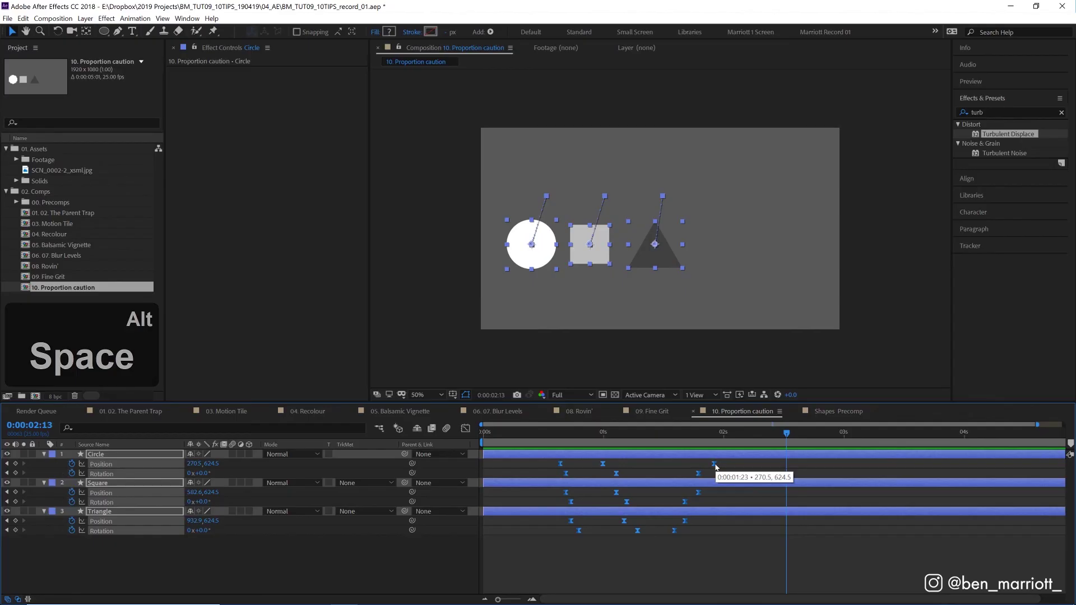
click(570, 432)
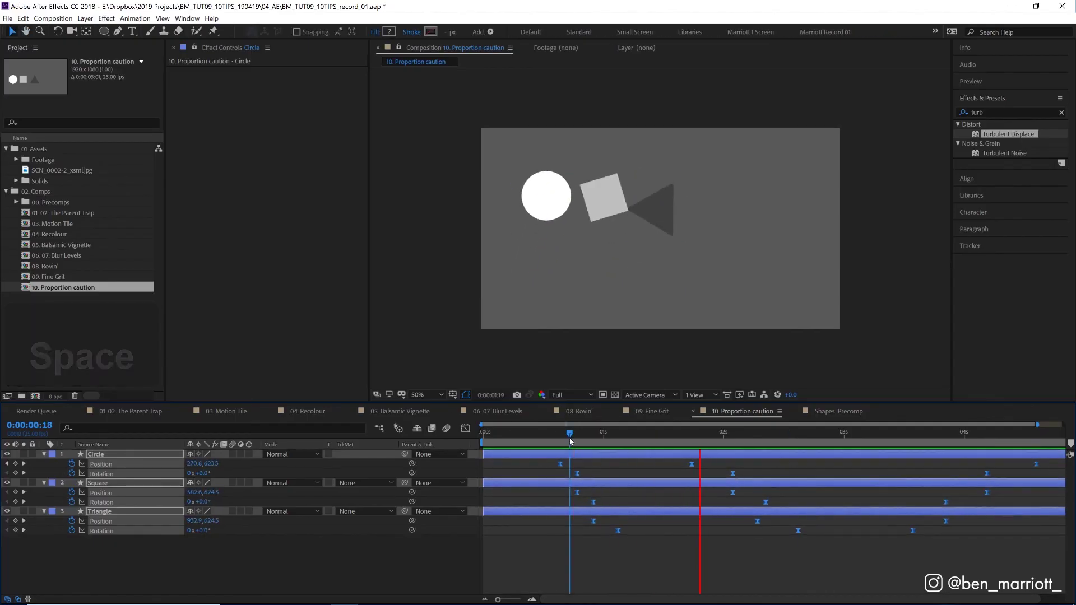